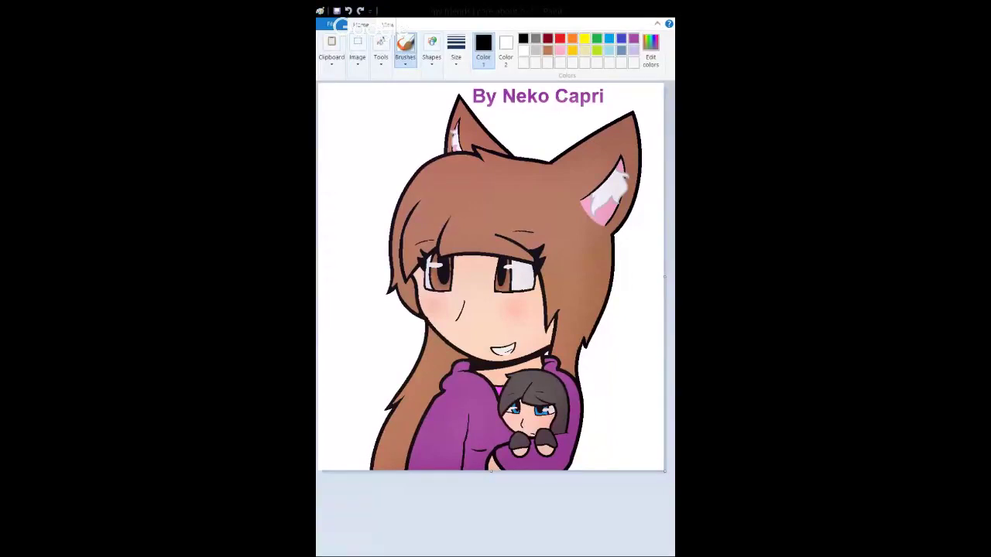
mouse_move(663, 470)
mouse_down()
mouse_move(493, 321)
mouse_move(490, 276)
mouse_up()
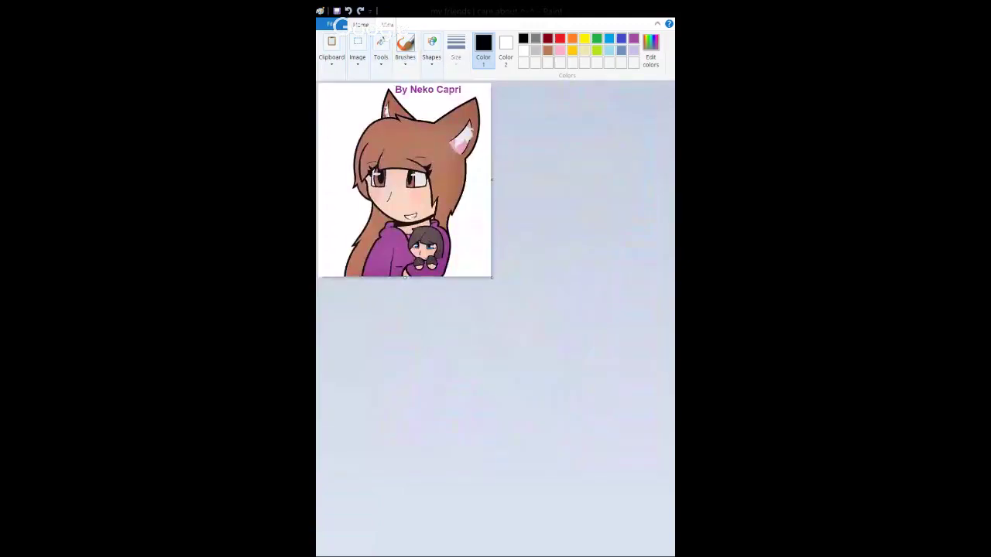
key(ctrl+z)
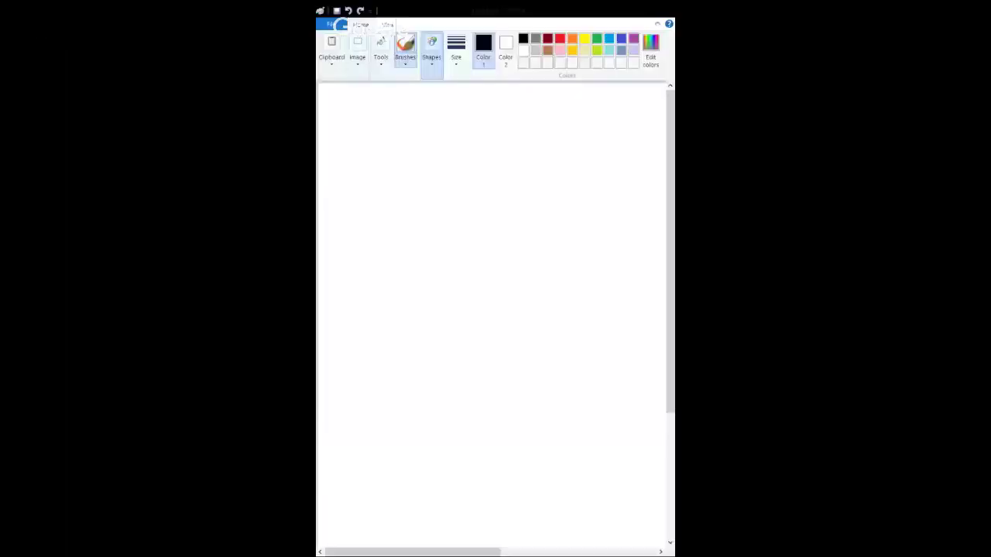
Draw a turquoise-blue circle outline on the blank canvas as the base of the animal's head.
drag(408, 152, 566, 312)
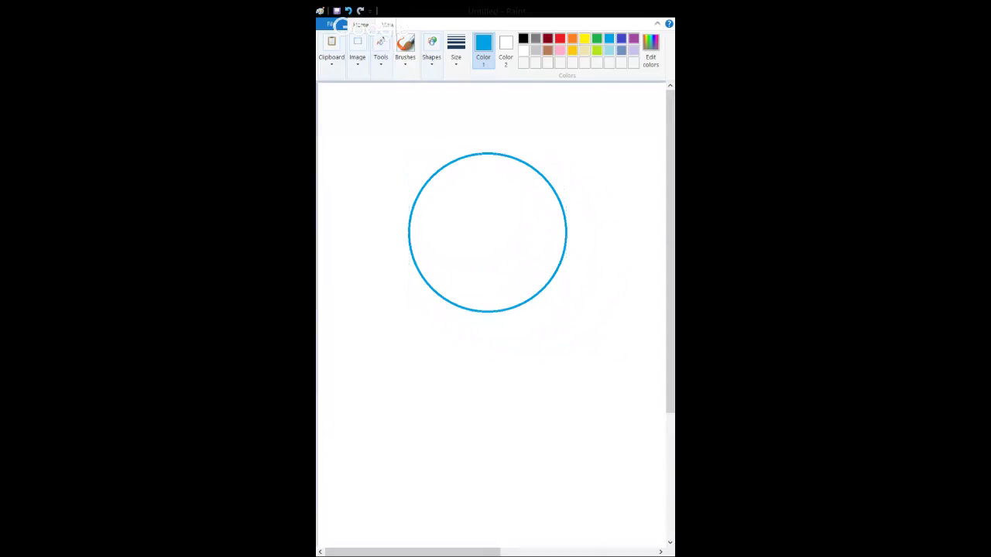
click(418, 198)
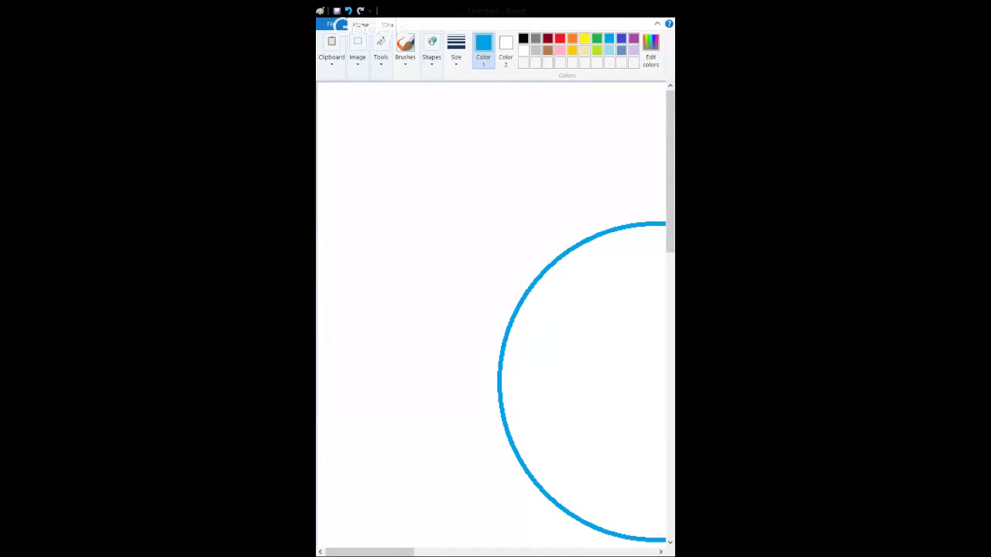
scroll(495, 309, right, 3)
mouse_move(448, 300)
mouse_down()
mouse_move(449, 379)
mouse_move(385, 435)
mouse_move(418, 508)
mouse_move(468, 535)
mouse_move(548, 531)
mouse_up()
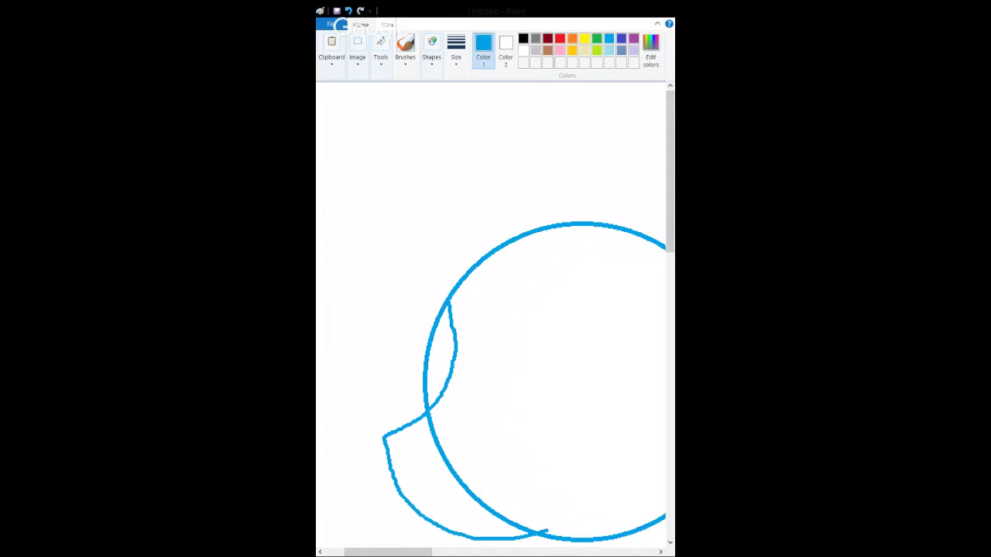
key(ctrl+z)
mouse_move(443, 302)
mouse_down()
mouse_move(444, 378)
mouse_move(411, 420)
mouse_move(368, 434)
mouse_move(369, 313)
mouse_move(372, 355)
mouse_move(400, 394)
mouse_move(464, 421)
mouse_move(558, 413)
mouse_up()
scroll(370, 432, down, 3)
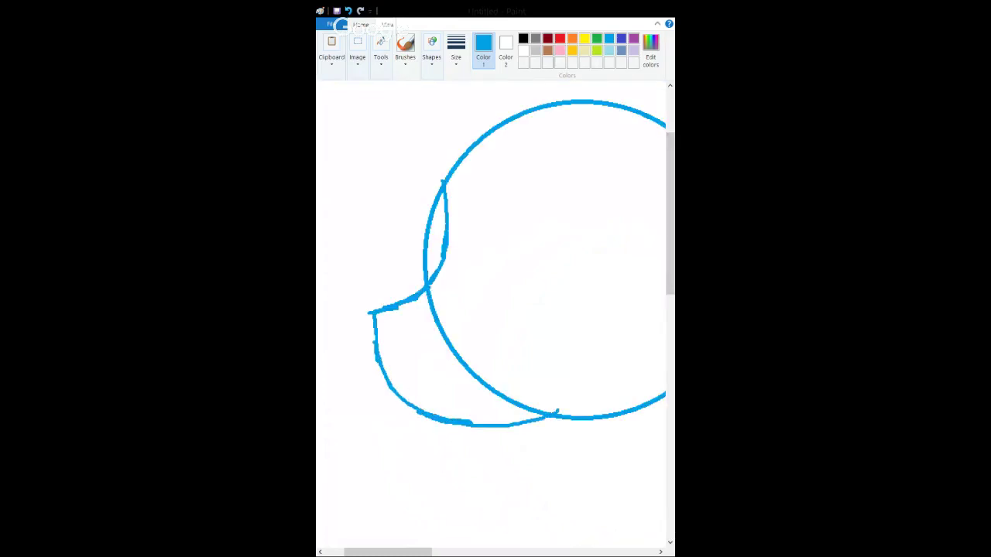
key(ctrl+z)
key(ctrl+z)
Draw the brow-to-muzzle outline curving under the chin along the circle's left edge, with a small triangular nose at its tip.
mouse_move(432, 186)
mouse_down()
mouse_move(398, 312)
mouse_move(424, 358)
mouse_move(455, 385)
mouse_move(515, 400)
mouse_up()
drag(427, 308, 402, 325)
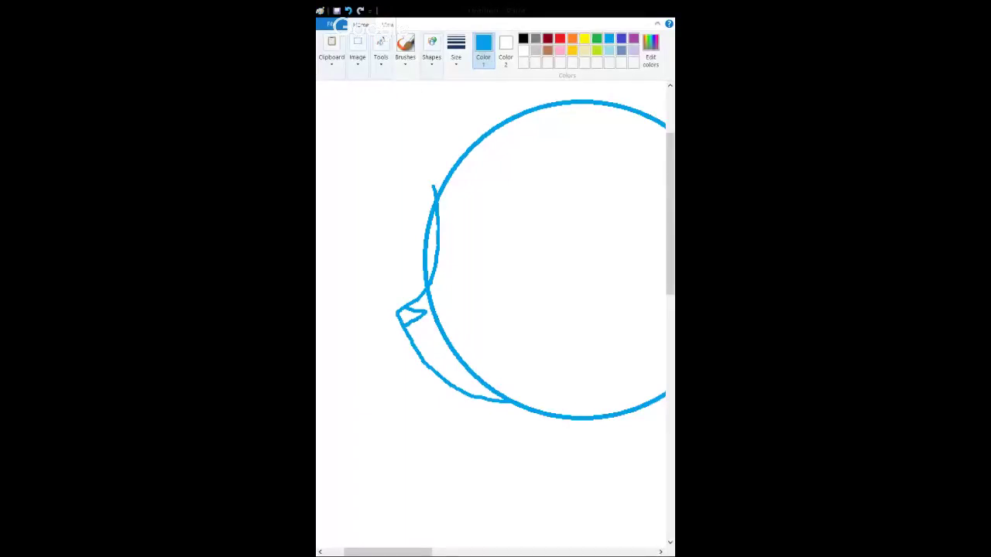
Draw the forehead outline with two fur tufts, sweeping from the circle's top down to a pointed corner and up along the eye's front edge.
mouse_move(534, 101)
mouse_down()
mouse_move(449, 119)
mouse_move(503, 200)
mouse_up()
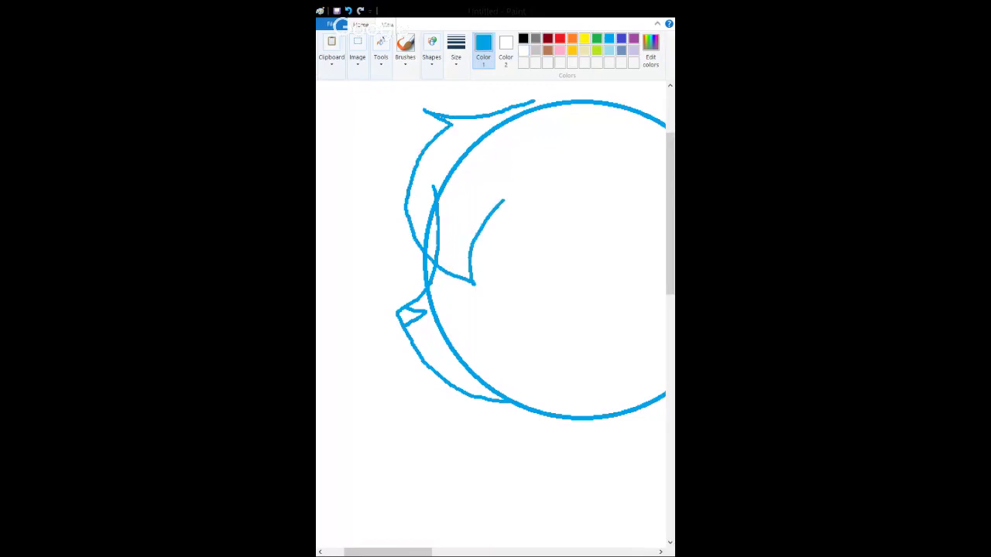
scroll(491, 310, up, 3)
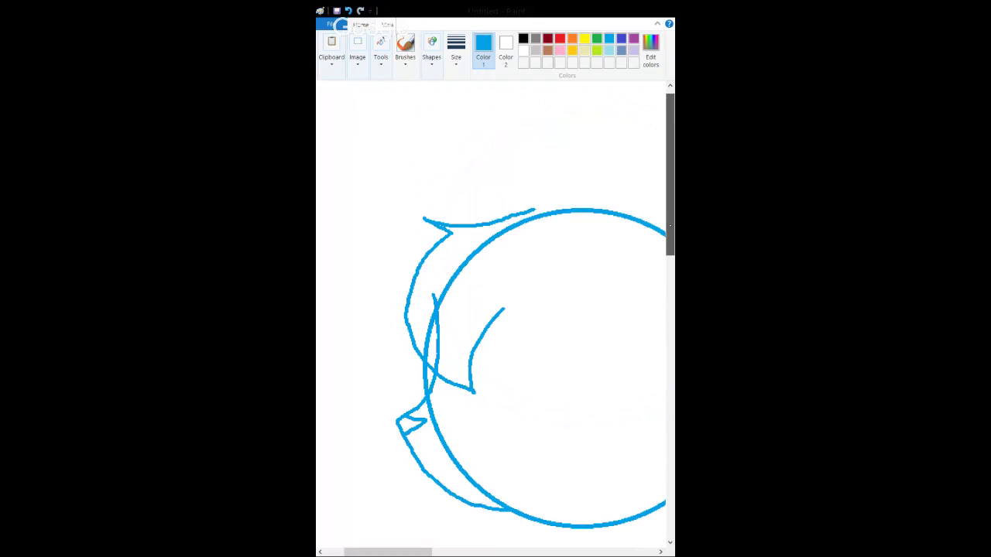
scroll(492, 310, right, 2)
key(ctrl+z)
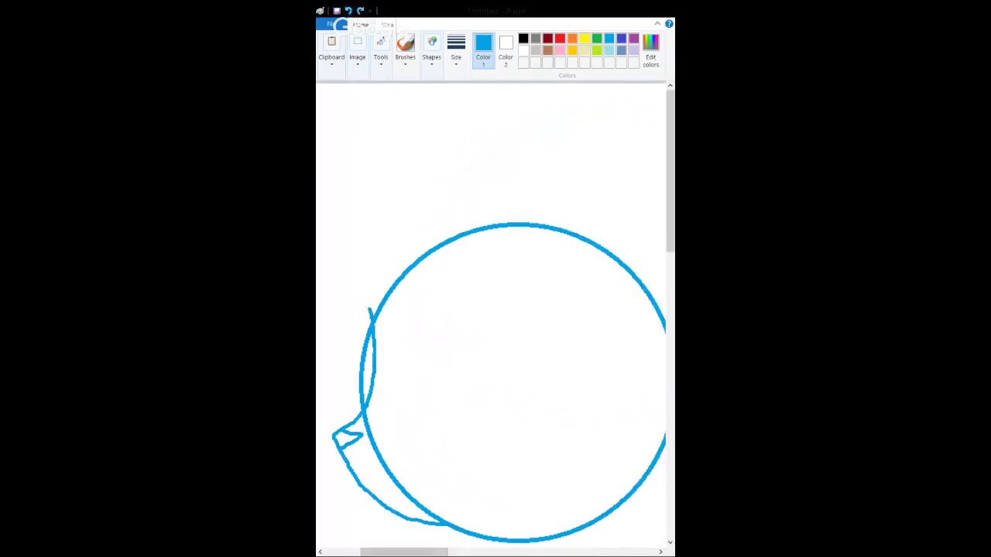
mouse_move(509, 225)
mouse_down()
mouse_move(418, 205)
mouse_move(333, 321)
mouse_move(408, 418)
mouse_move(456, 339)
mouse_up()
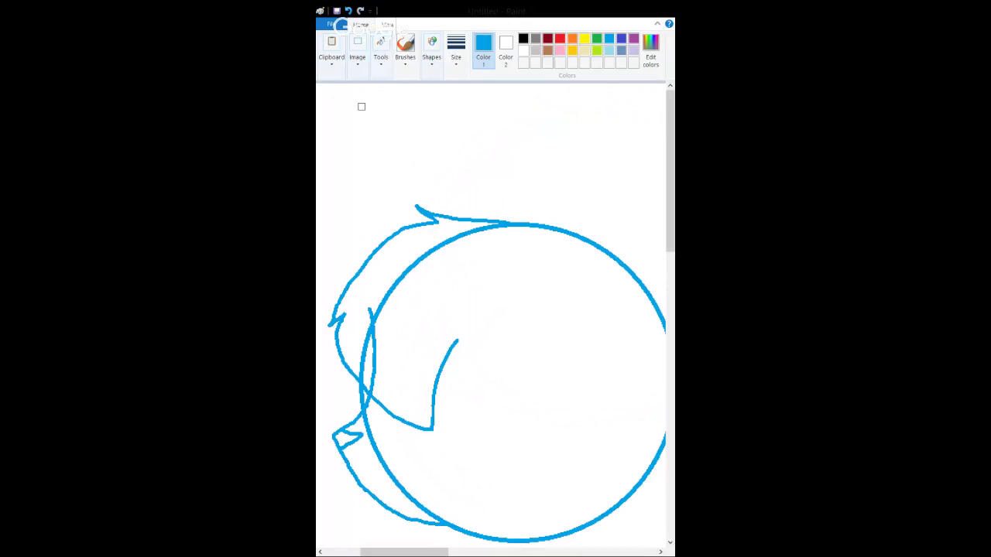
Erase the circle's arcs inside the forehead and muzzle, and redraw the line where the brow meets the muzzle.
mouse_move(367, 389)
mouse_down()
mouse_move(380, 325)
mouse_move(371, 384)
mouse_move(389, 387)
mouse_move(360, 348)
mouse_move(385, 382)
mouse_move(372, 357)
mouse_move(374, 365)
mouse_move(380, 289)
mouse_move(458, 240)
mouse_move(424, 244)
mouse_move(485, 231)
mouse_move(453, 233)
mouse_up()
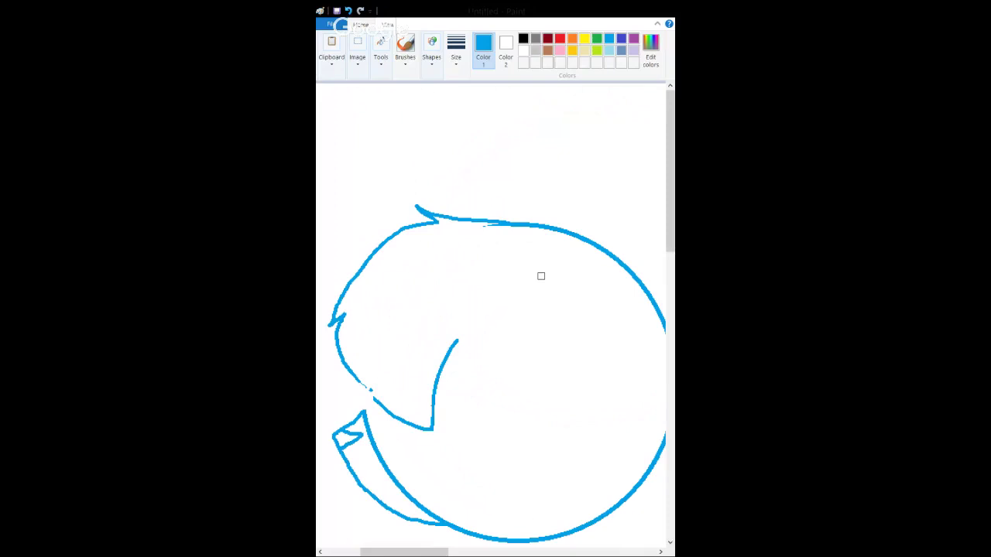
mouse_move(541, 276)
mouse_down()
mouse_move(367, 412)
mouse_move(368, 429)
mouse_move(421, 499)
mouse_move(407, 479)
mouse_move(431, 506)
mouse_move(457, 512)
mouse_move(392, 479)
mouse_move(422, 506)
mouse_up()
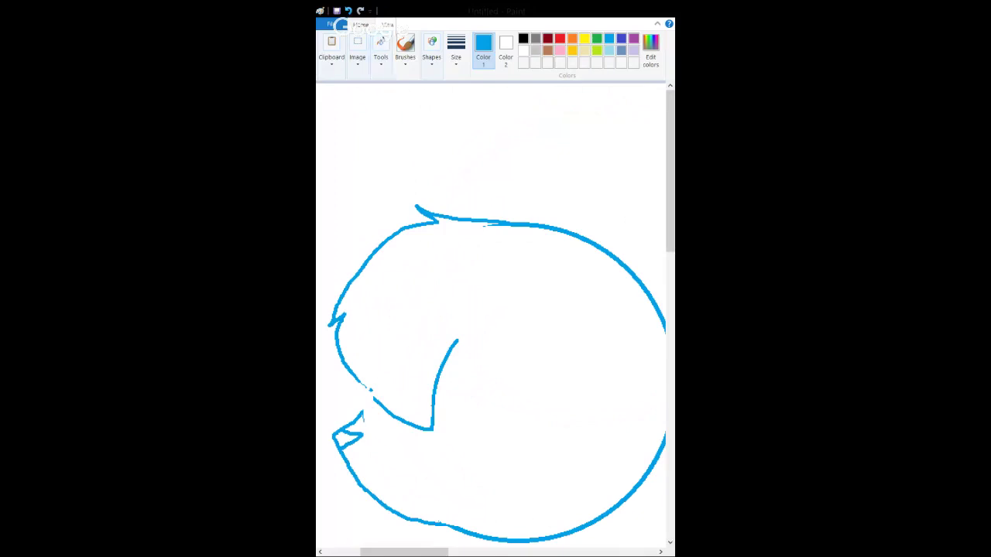
mouse_move(356, 374)
mouse_down()
mouse_move(407, 417)
mouse_move(381, 396)
mouse_up()
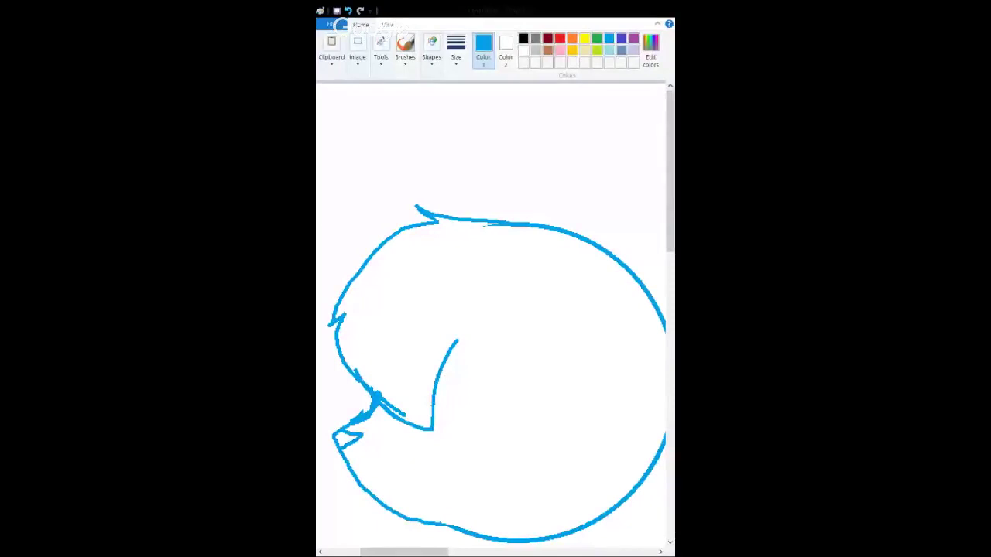
Draw a pointed ear on the upper right of the head, with an inner fold and a jagged fur line.
drag(442, 552, 476, 552)
mouse_move(370, 214)
mouse_down()
mouse_move(534, 152)
mouse_move(558, 287)
mouse_move(536, 350)
mouse_up()
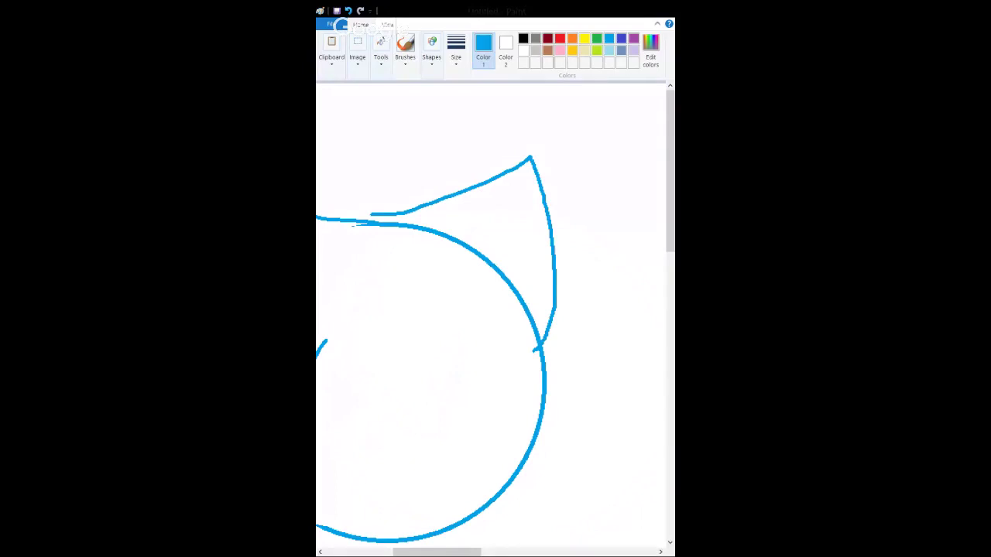
key(ctrl+z)
mouse_move(357, 221)
mouse_down()
mouse_move(431, 199)
mouse_move(548, 215)
mouse_move(548, 332)
mouse_move(523, 373)
mouse_up()
mouse_move(475, 314)
mouse_down()
mouse_move(514, 275)
mouse_move(533, 208)
mouse_up()
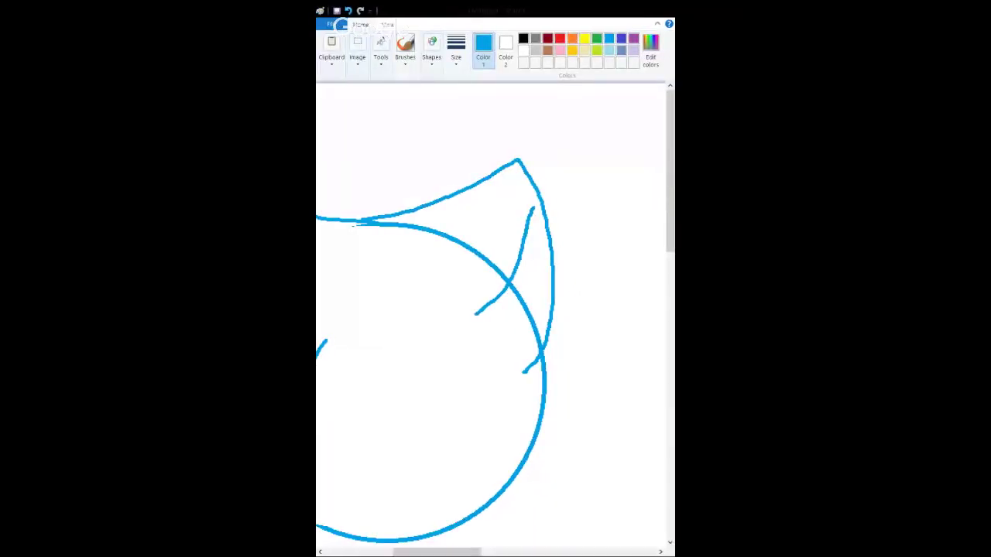
mouse_move(534, 220)
mouse_down()
mouse_move(549, 267)
mouse_move(540, 265)
mouse_move(537, 304)
mouse_move(507, 326)
mouse_up()
Draw the back of the head and cheek below the ear as a curved outline with two pointed fur tufts.
scroll(656, 268, down, 3)
scroll(656, 269, down, 2)
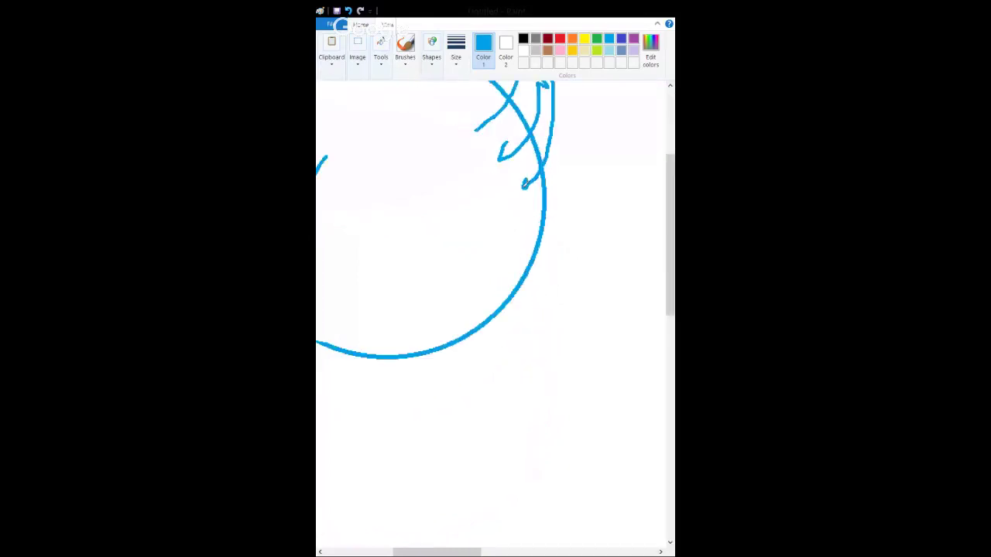
mouse_move(525, 185)
mouse_down()
mouse_move(546, 283)
mouse_move(447, 372)
mouse_move(441, 341)
mouse_up()
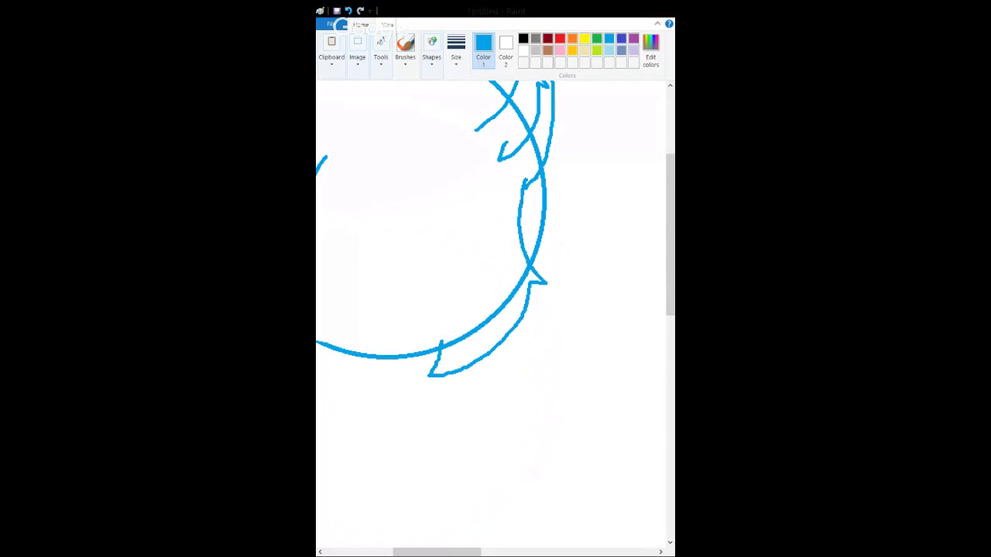
Thicken the chin line under the muzzle and add a short mouth stroke above it.
mouse_move(456, 551)
mouse_down()
mouse_move(413, 549)
mouse_move(412, 540)
mouse_up()
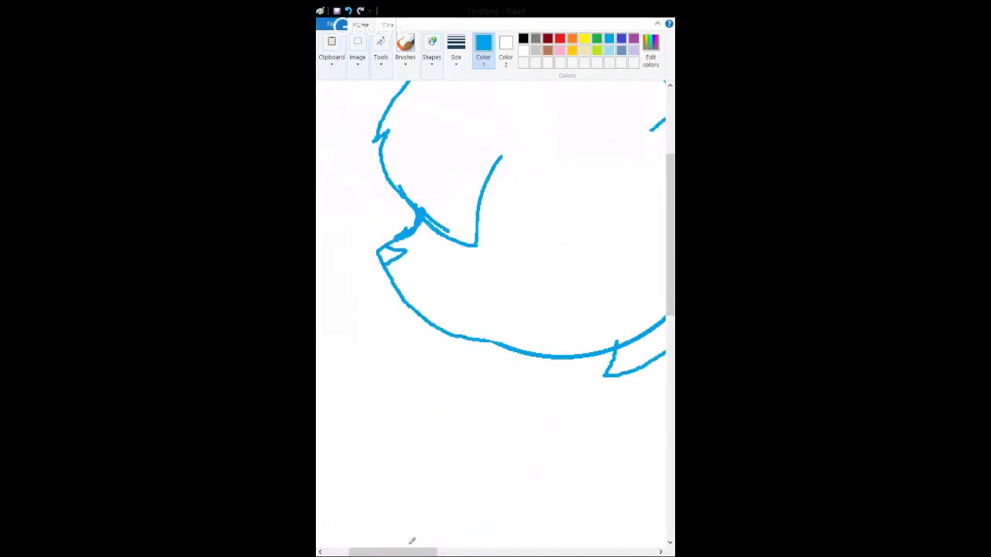
drag(462, 339, 518, 352)
drag(423, 311, 447, 311)
Draw a rounded, squarish eye closing off the curved front edge, and add a curved iris line inside it.
scroll(496, 263, up, 2)
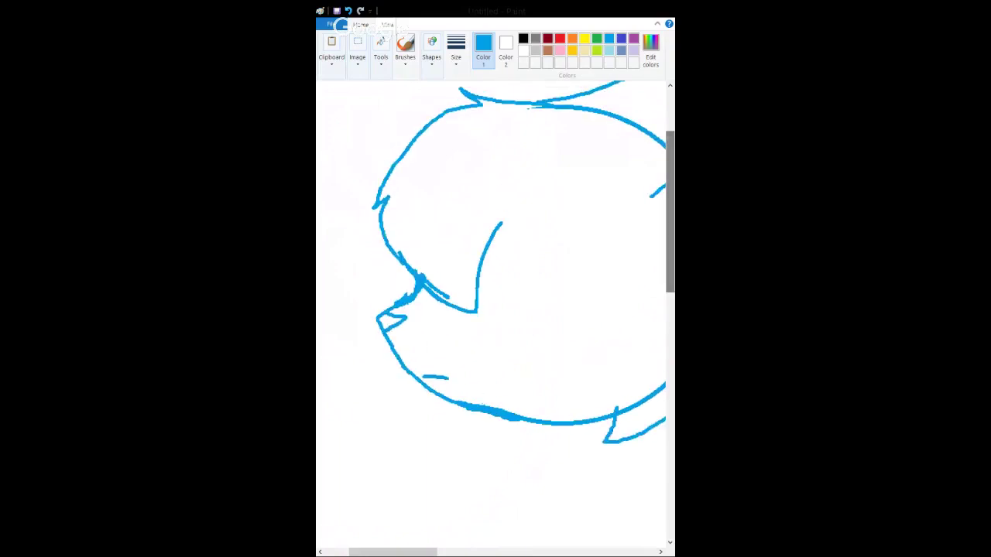
mouse_move(502, 224)
mouse_down()
mouse_move(570, 258)
mouse_move(559, 307)
mouse_move(473, 309)
mouse_up()
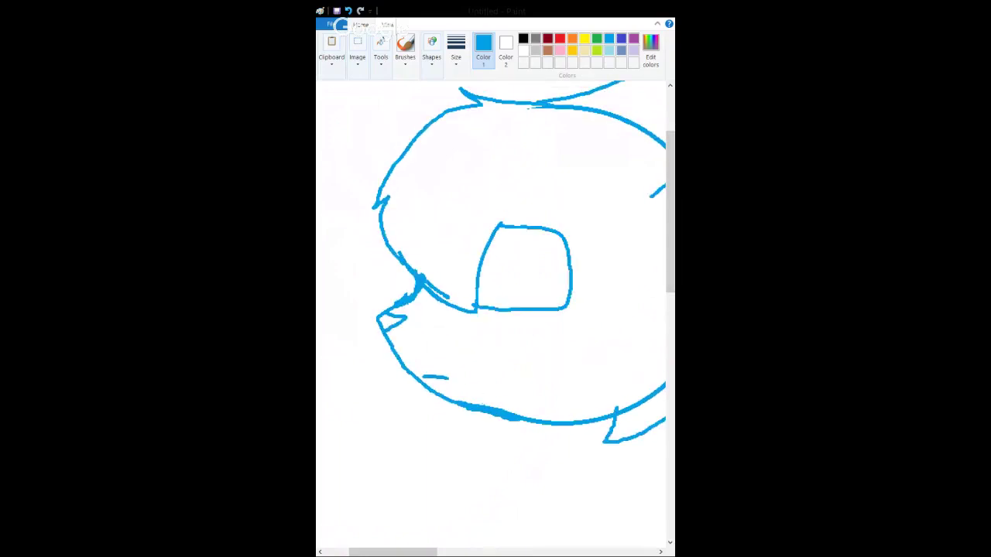
drag(528, 228, 520, 308)
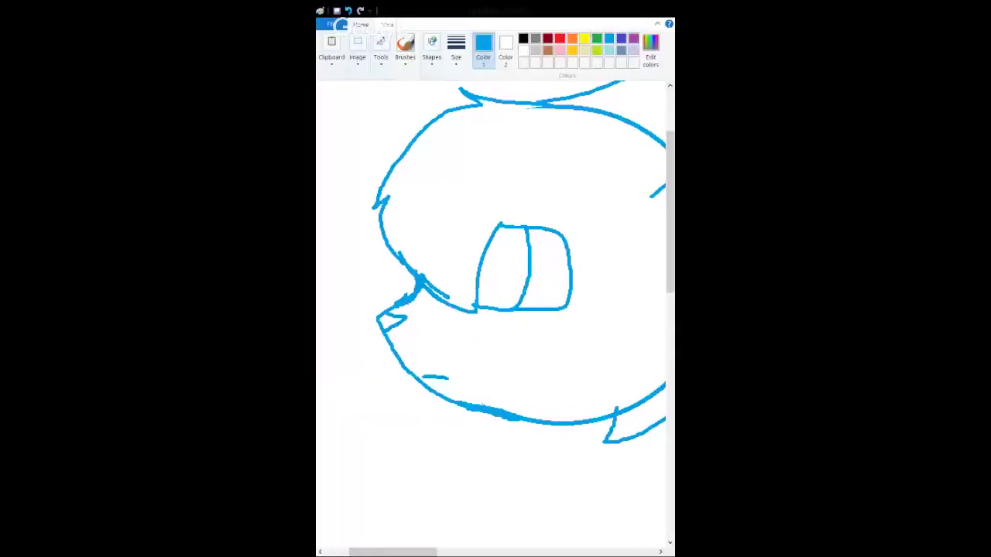
Draw the neck and chest outline with a fur tuft below the chin, plus a short shoulder curve beside it.
scroll(496, 310, down, 4)
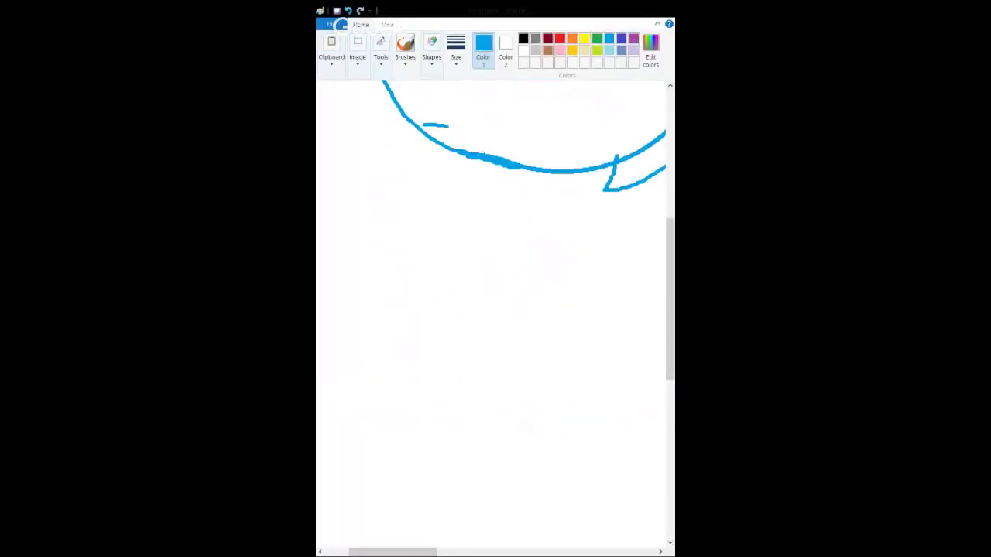
mouse_move(519, 170)
mouse_down()
mouse_move(522, 239)
mouse_move(471, 302)
mouse_move(495, 297)
mouse_move(476, 371)
mouse_move(532, 449)
mouse_up()
scroll(495, 310, down, 3)
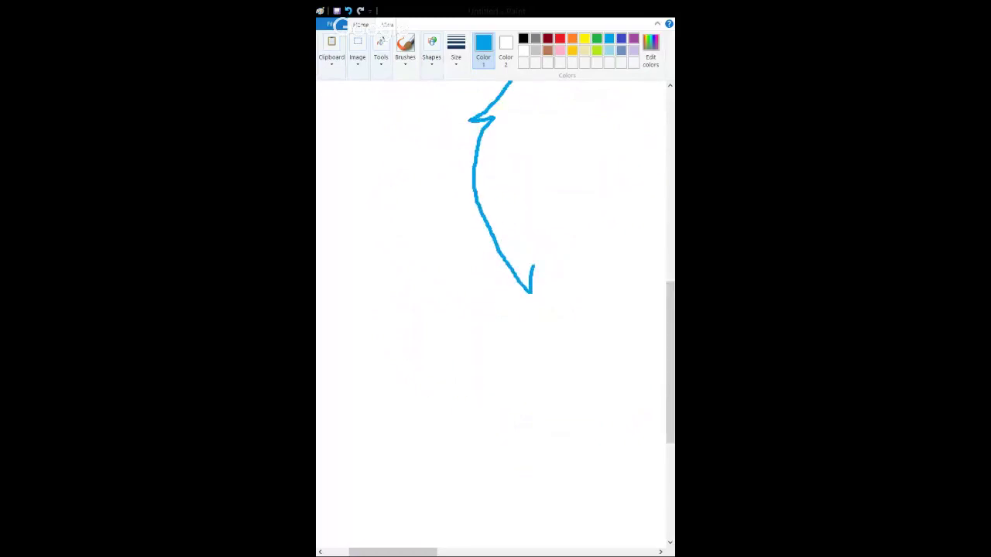
mouse_move(540, 208)
mouse_down()
mouse_move(607, 170)
mouse_move(650, 178)
mouse_up()
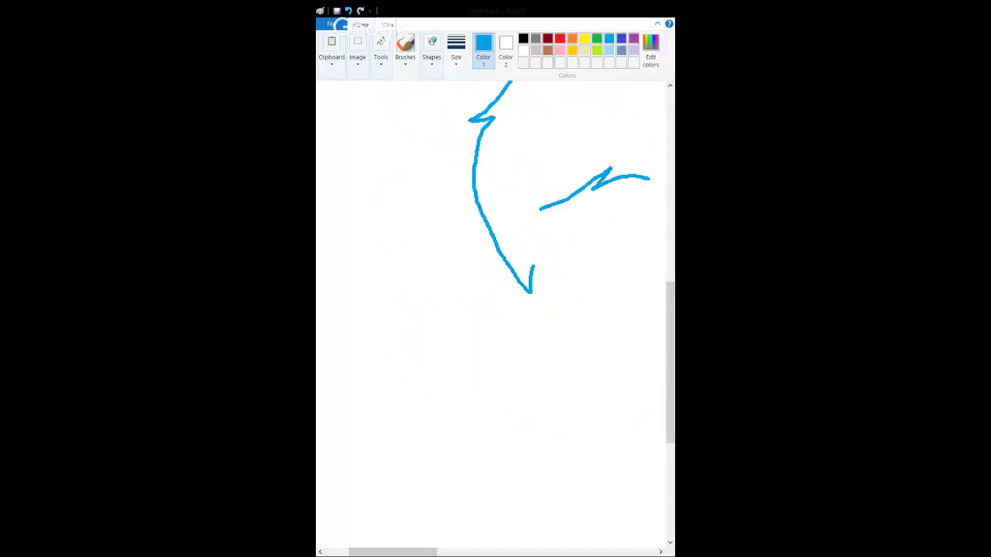
key(ctrl+z)
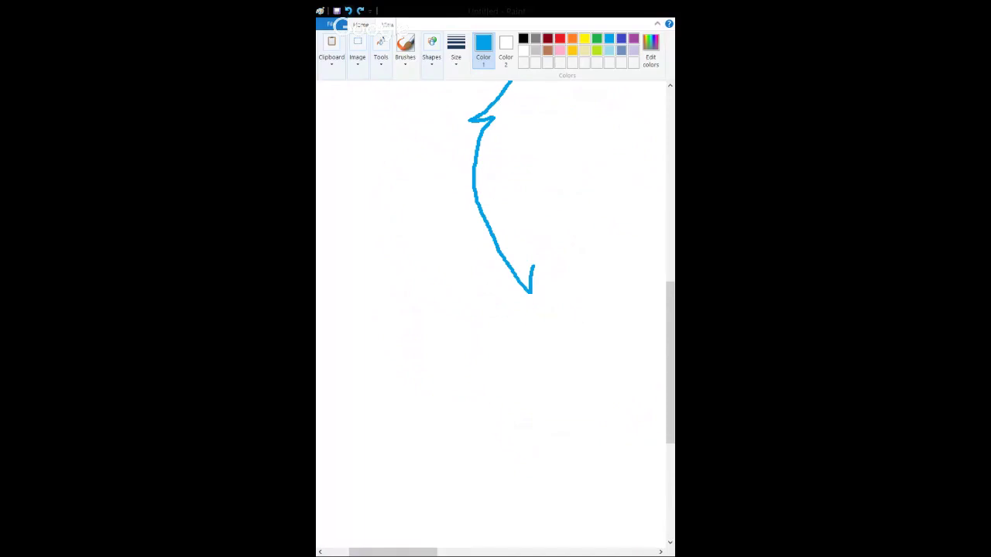
mouse_move(554, 221)
mouse_down()
mouse_move(623, 178)
mouse_move(636, 197)
mouse_up()
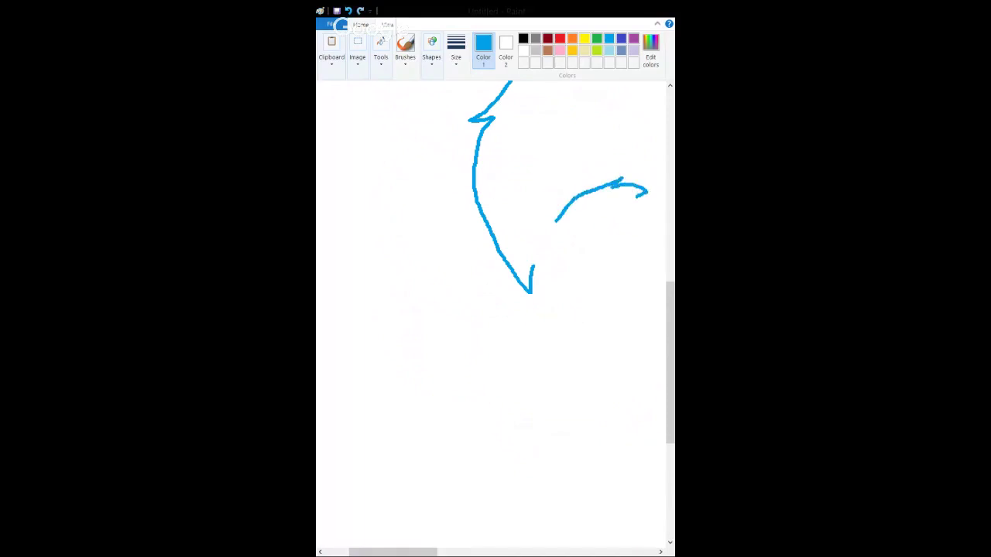
Draw the front leg as a straight line down from the chest and a back edge with a fur tuft.
drag(531, 264, 532, 516)
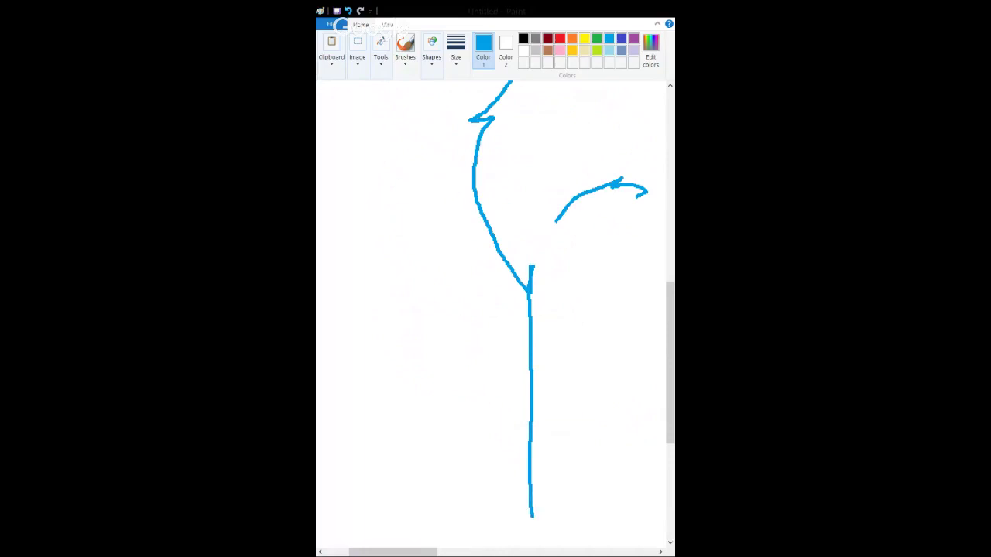
scroll(534, 512, right, 3)
mouse_move(562, 263)
mouse_down()
mouse_move(540, 310)
mouse_move(548, 333)
mouse_move(539, 509)
mouse_up()
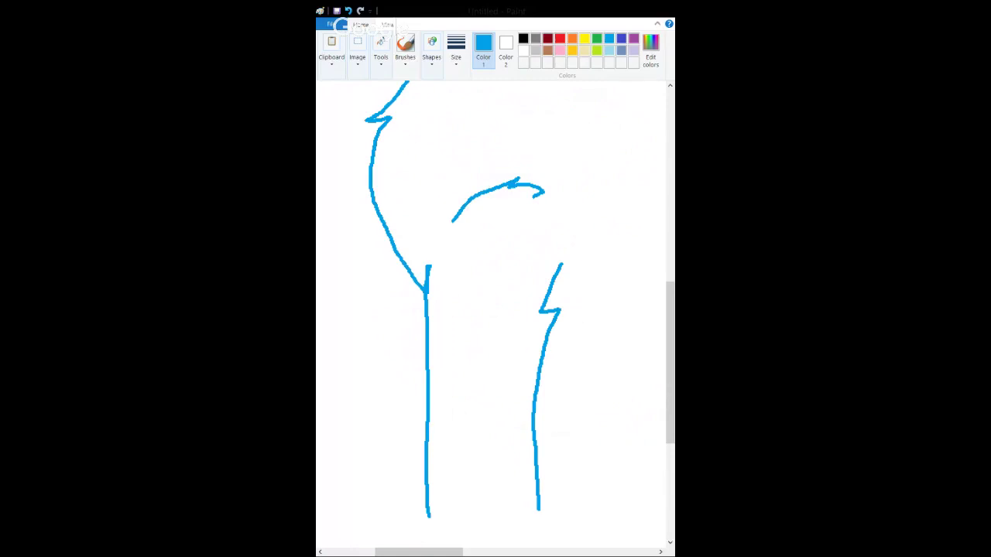
Crop the canvas to a rectangular area enclosing the head, chest and most of the legs.
click(381, 56)
click(389, 105)
right_click(403, 143)
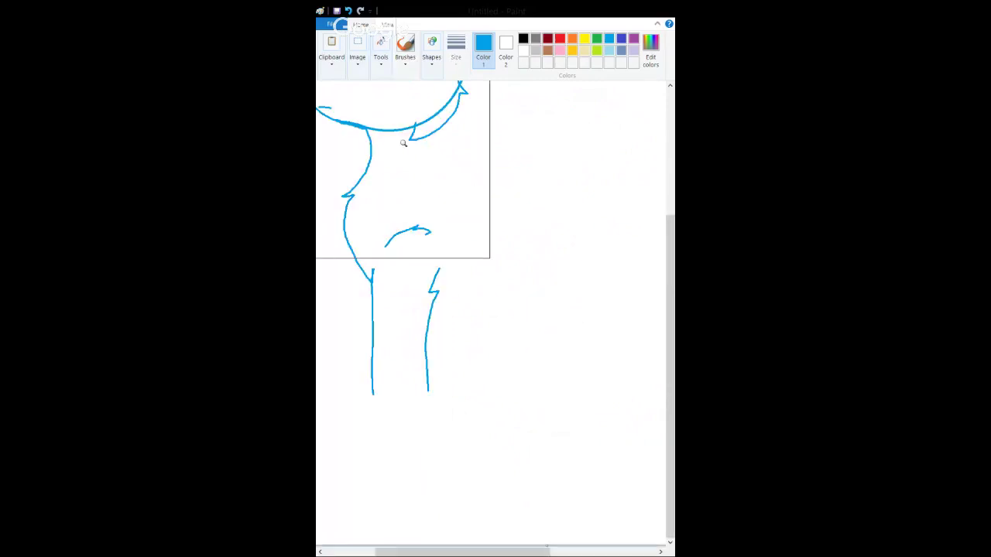
right_click(403, 143)
click(357, 45)
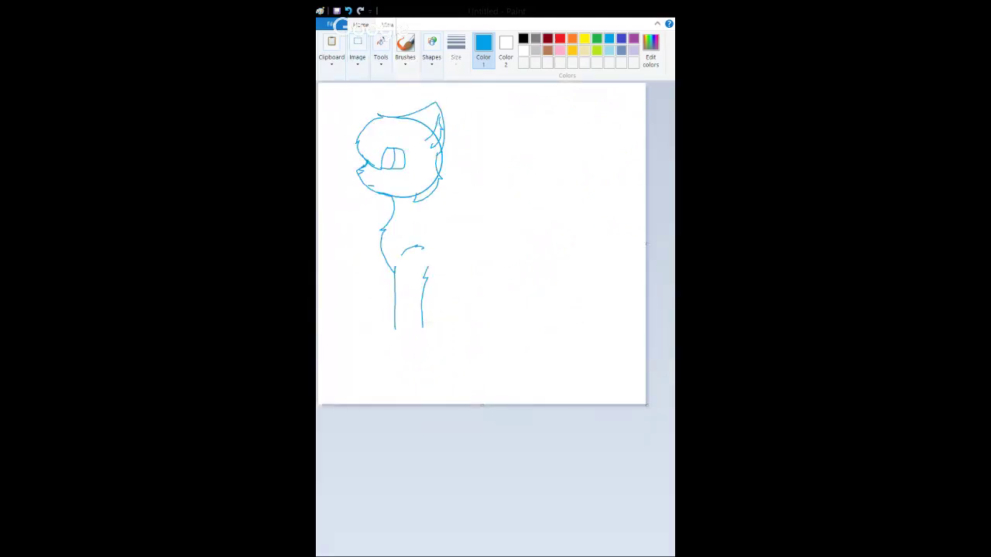
mouse_move(344, 94)
mouse_down()
mouse_move(420, 340)
mouse_move(513, 321)
mouse_move(567, 324)
mouse_up()
key(ctrl+shift+x)
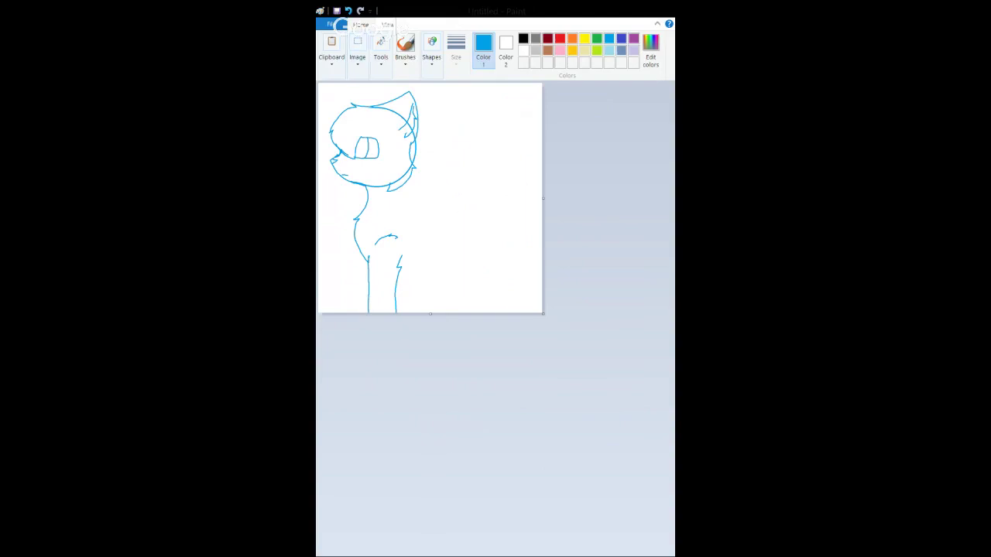
Extend the canvas width to the right and move the whole sketch a little to the right.
drag(543, 198, 593, 198)
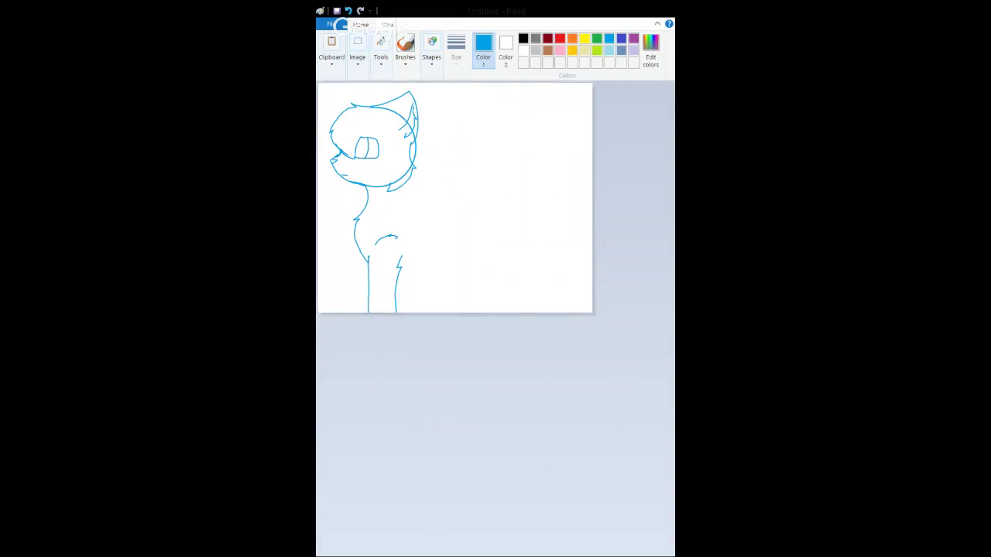
mouse_move(512, 87)
mouse_down()
mouse_move(508, 147)
mouse_move(358, 389)
mouse_move(322, 416)
mouse_up()
drag(418, 242, 451, 243)
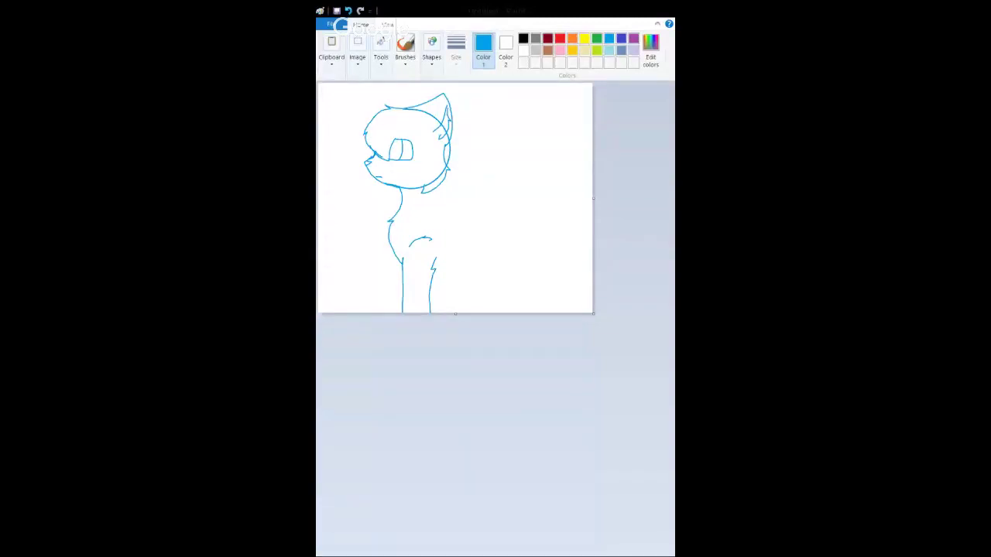
key(ctrl+Page_Up)
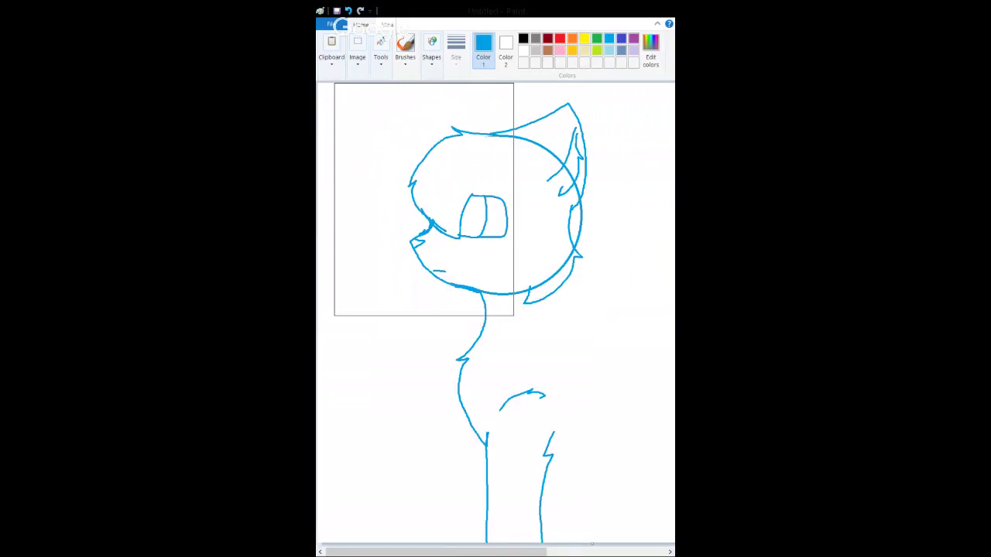
Draw the other front leg's outer edge as a slightly slanted line from the chest down to the canvas edge.
key(ctrl+Page_Up)
scroll(651, 407, down, 5)
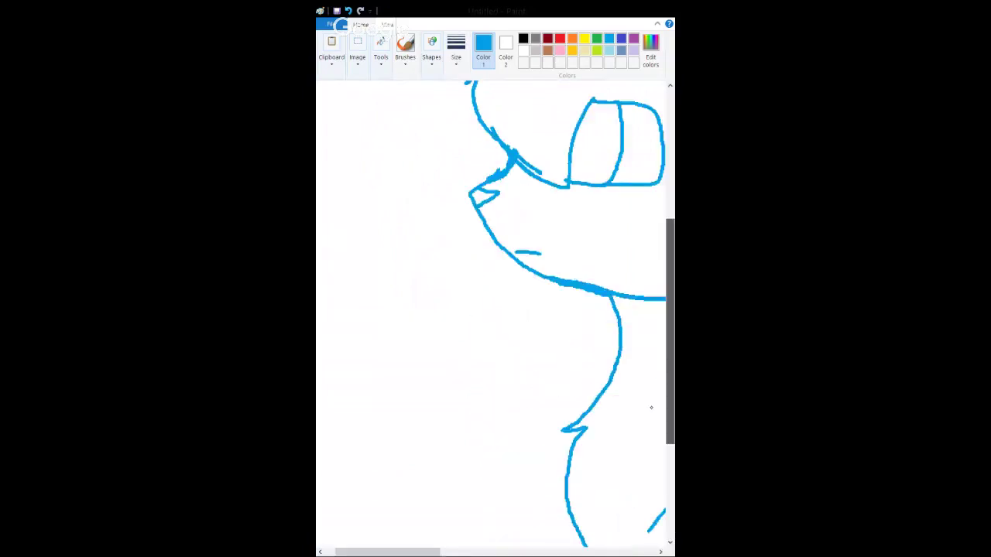
scroll(651, 407, down, 5)
scroll(637, 495, right, 3)
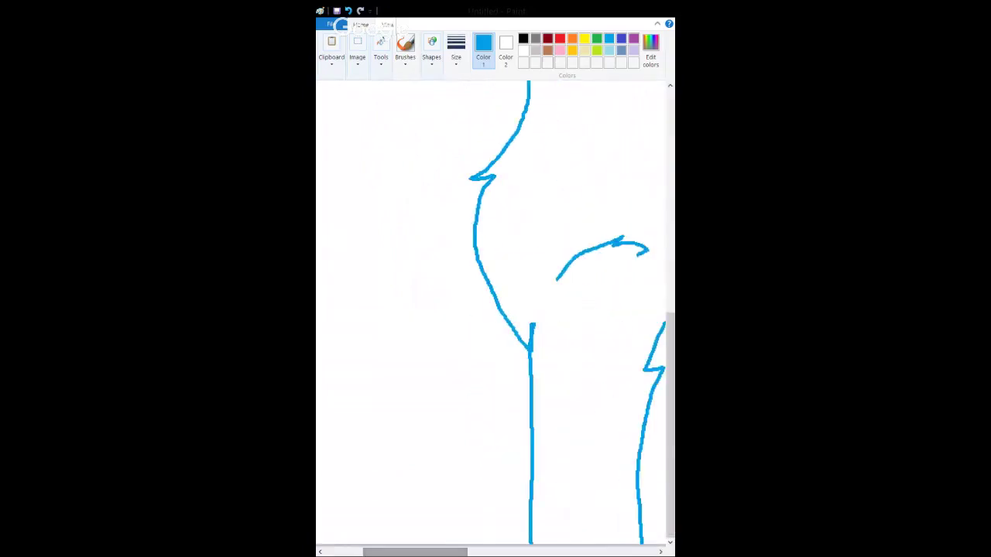
drag(495, 304, 479, 545)
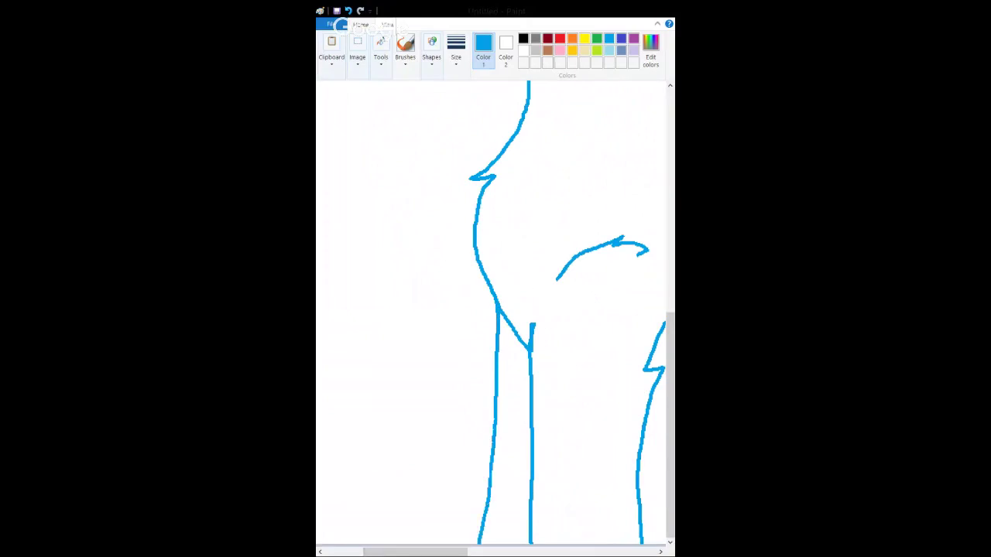
Draw the back outline from the nape down along the rump to the canvas edge, with a fur tuft midway.
scroll(491, 312, right, 8)
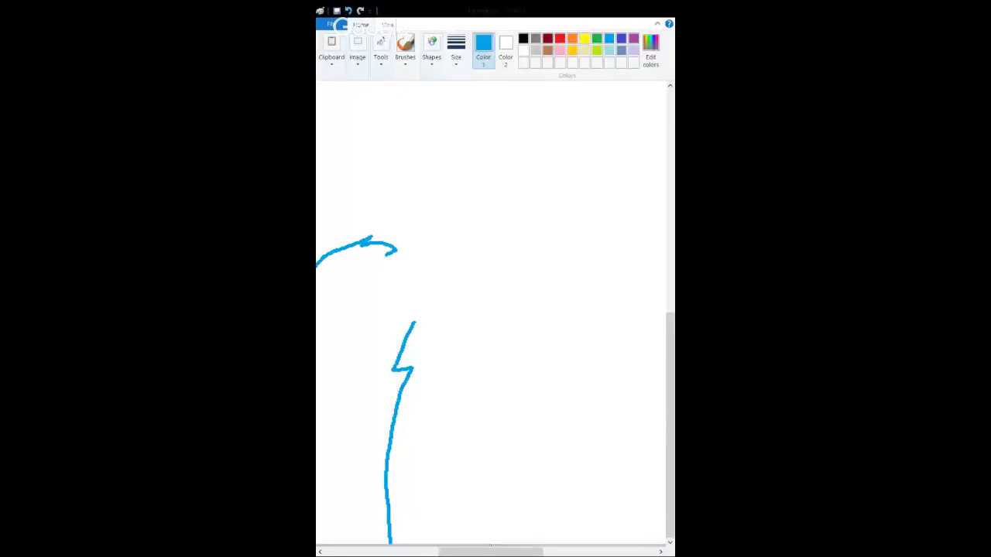
scroll(491, 310, up, 3)
scroll(491, 310, down, 3)
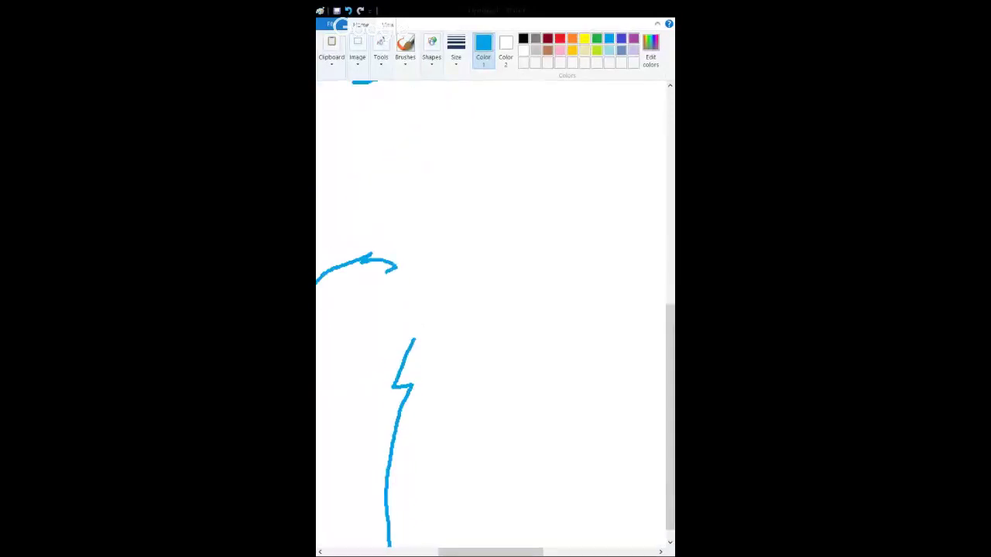
scroll(491, 310, up, 3)
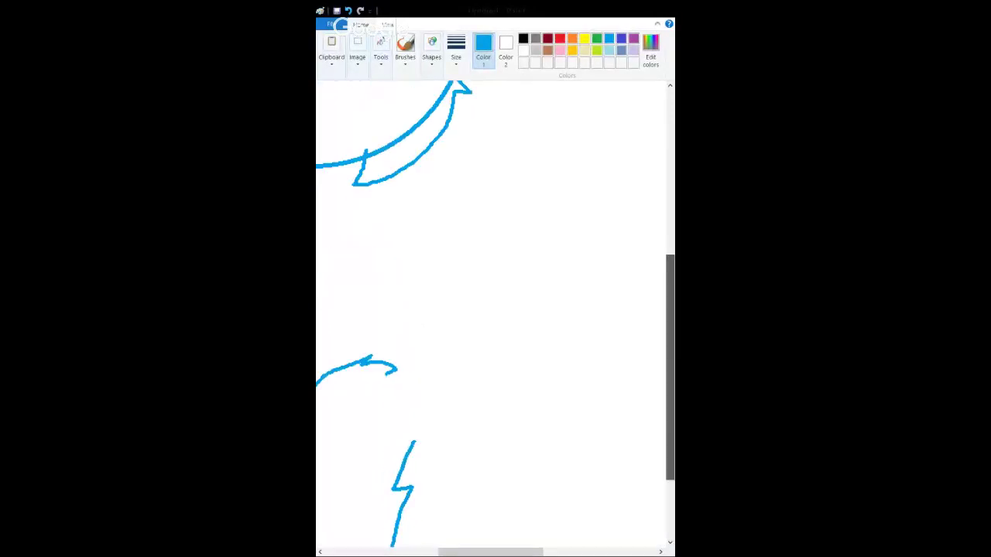
mouse_move(406, 169)
mouse_down()
mouse_move(552, 342)
mouse_move(640, 378)
mouse_move(612, 380)
mouse_up()
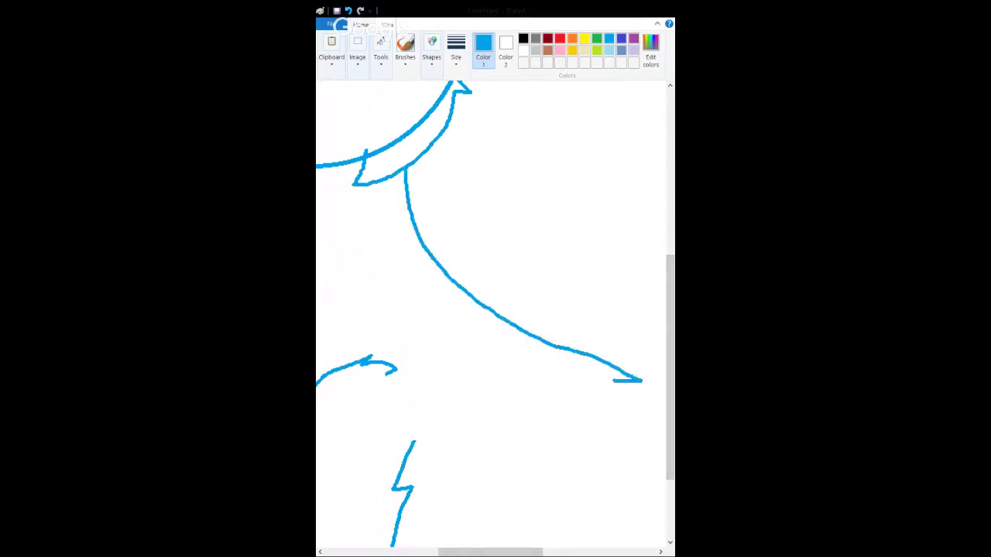
scroll(491, 310, right, 3)
scroll(491, 309, down, 3)
mouse_move(499, 263)
mouse_down()
mouse_move(531, 277)
mouse_move(611, 543)
mouse_up()
scroll(492, 309, left, 4)
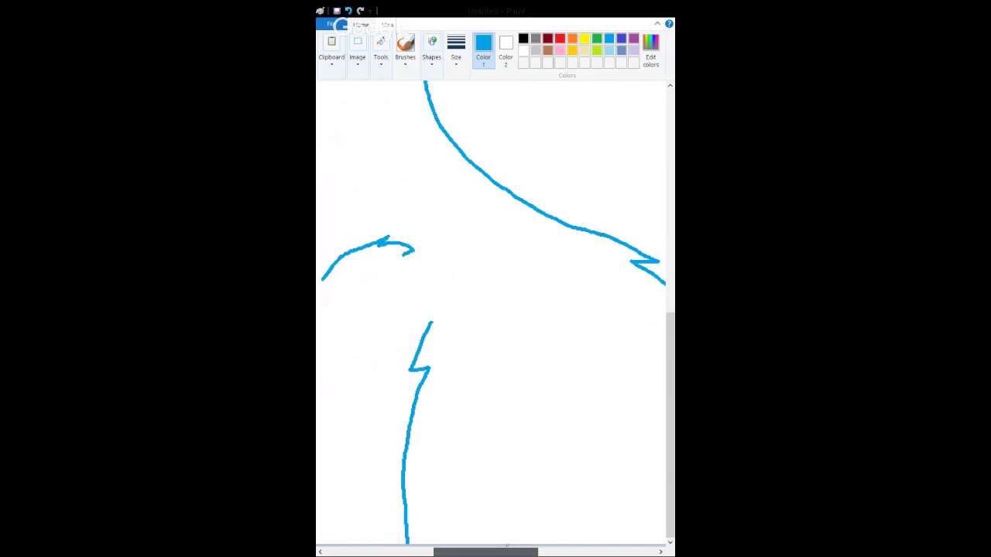
scroll(491, 309, right, 1)
mouse_move(381, 440)
mouse_down()
mouse_move(480, 503)
mouse_move(499, 543)
mouse_up()
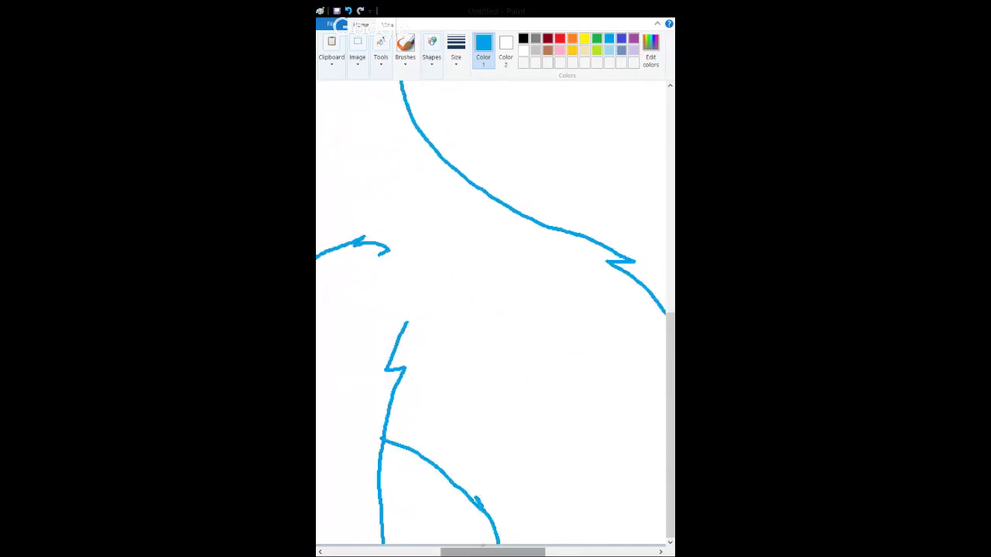
key(ctrl+z)
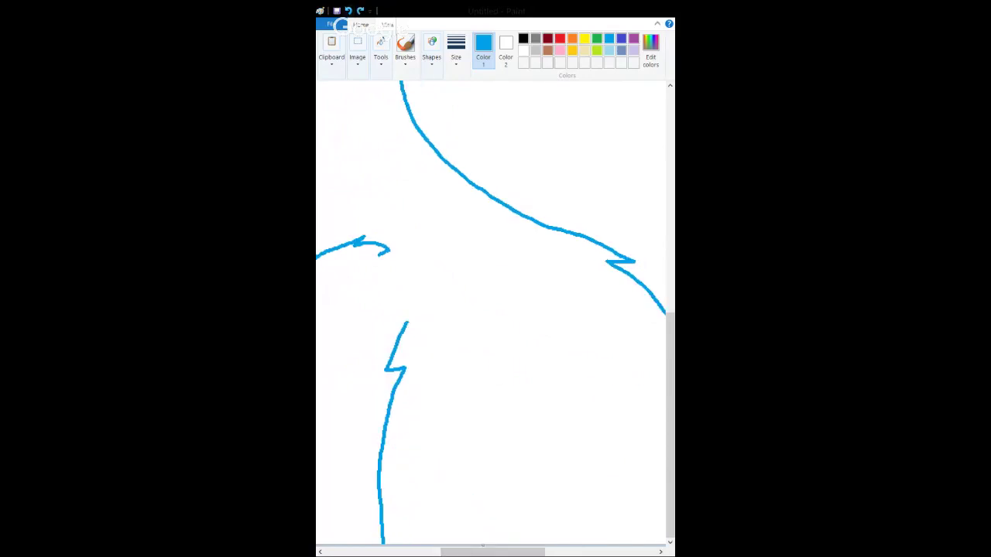
Draw the hind thigh curve, a belly line joining it to the front leg, and a short curve under the belly.
mouse_move(581, 416)
mouse_down()
mouse_move(515, 441)
mouse_move(472, 544)
mouse_up()
drag(382, 460, 473, 545)
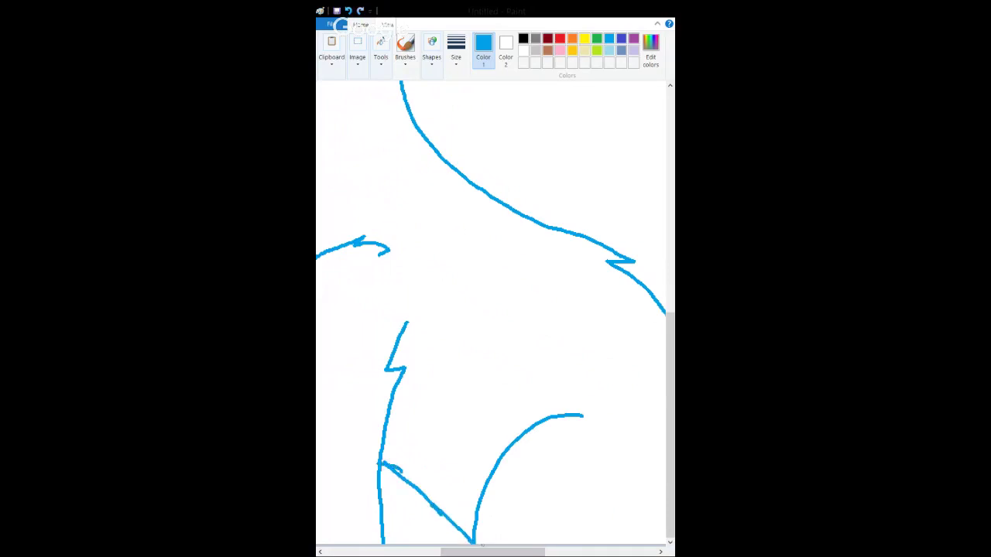
drag(390, 544, 427, 492)
Draw the tail's upper and lower edges from the rump to the canvas's right edge, each with a fur tuft.
scroll(491, 309, left, 2)
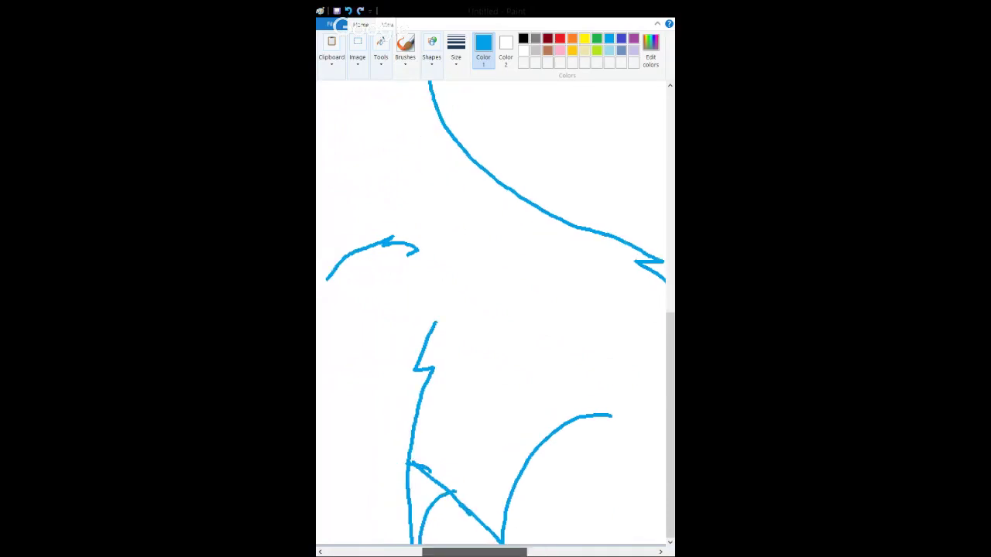
scroll(491, 310, left, 5)
drag(461, 551, 587, 551)
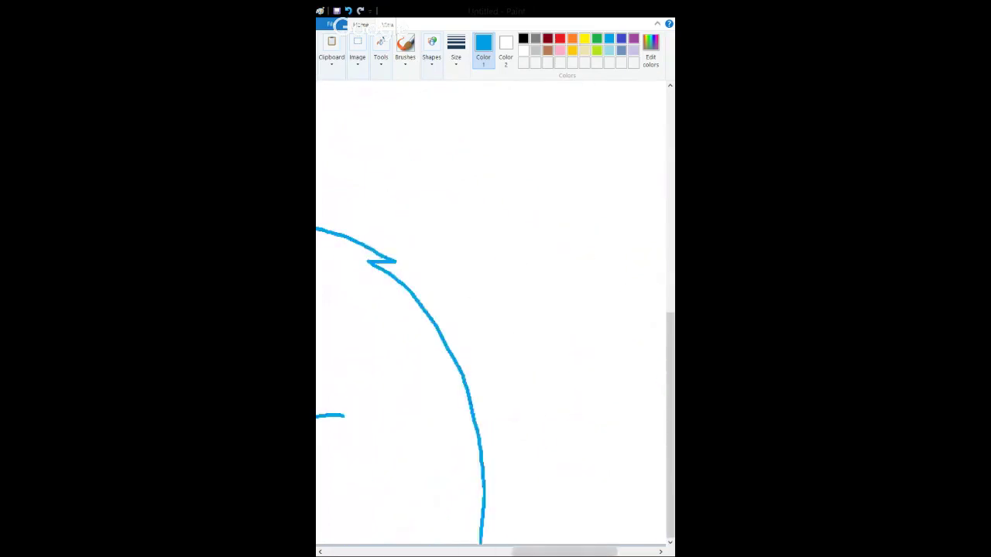
mouse_move(470, 405)
mouse_down()
mouse_move(563, 341)
mouse_move(615, 273)
mouse_move(606, 310)
mouse_up()
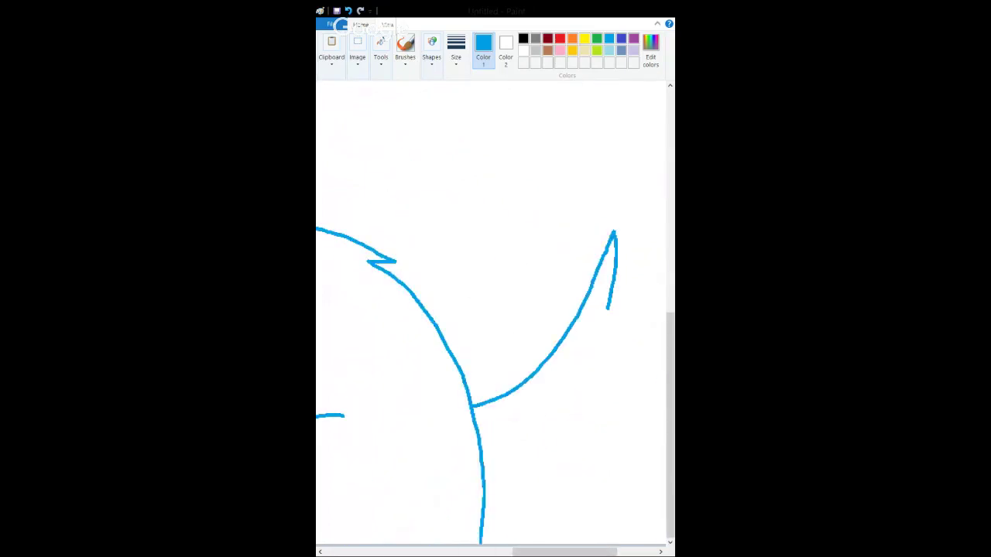
scroll(491, 309, right, 4)
mouse_move(476, 309)
mouse_down()
mouse_move(643, 191)
mouse_move(663, 203)
mouse_up()
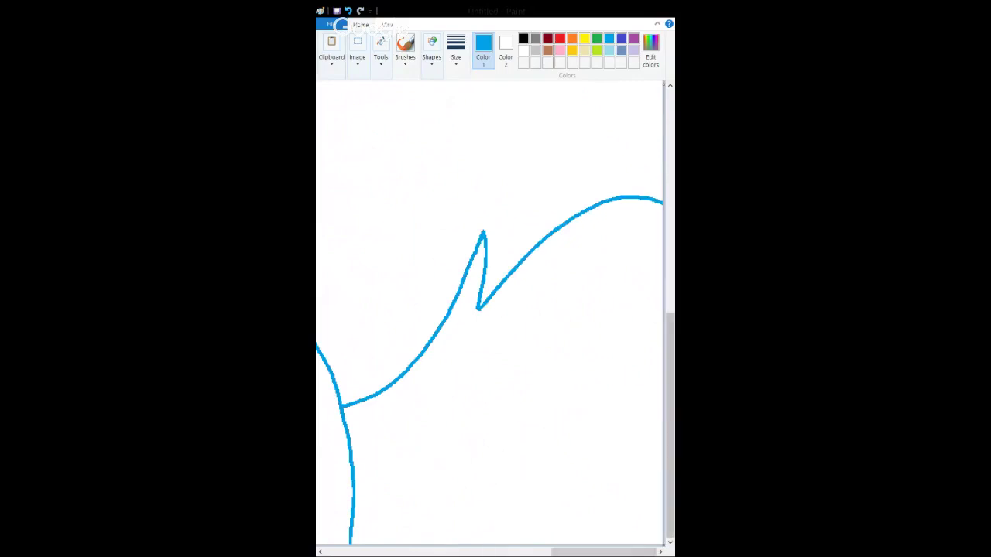
mouse_move(353, 529)
mouse_down()
mouse_move(443, 509)
mouse_move(577, 413)
mouse_move(540, 428)
mouse_move(670, 437)
mouse_up()
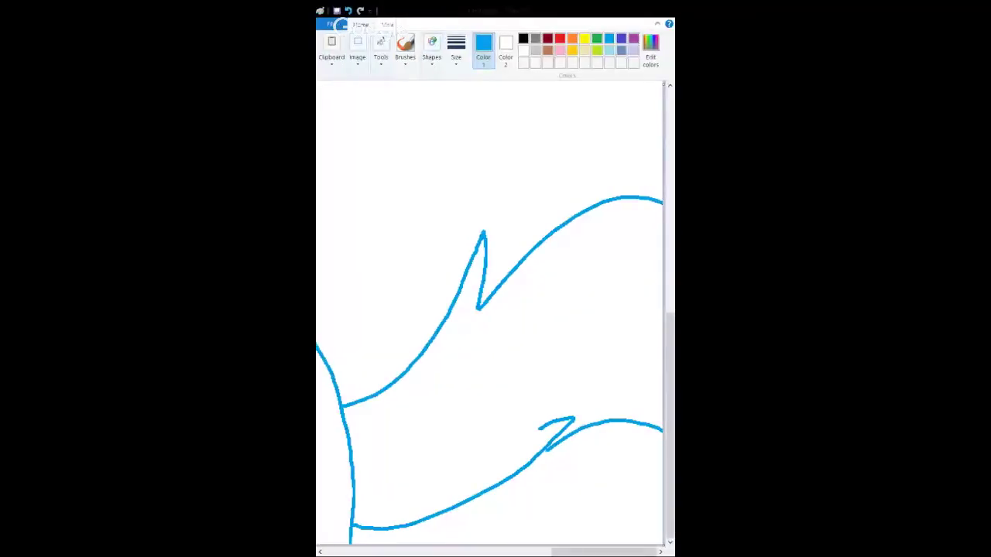
Shorten the canvas from the bottom so it ends just below the start of the hind thigh curve.
scroll(383, 106, down, 3)
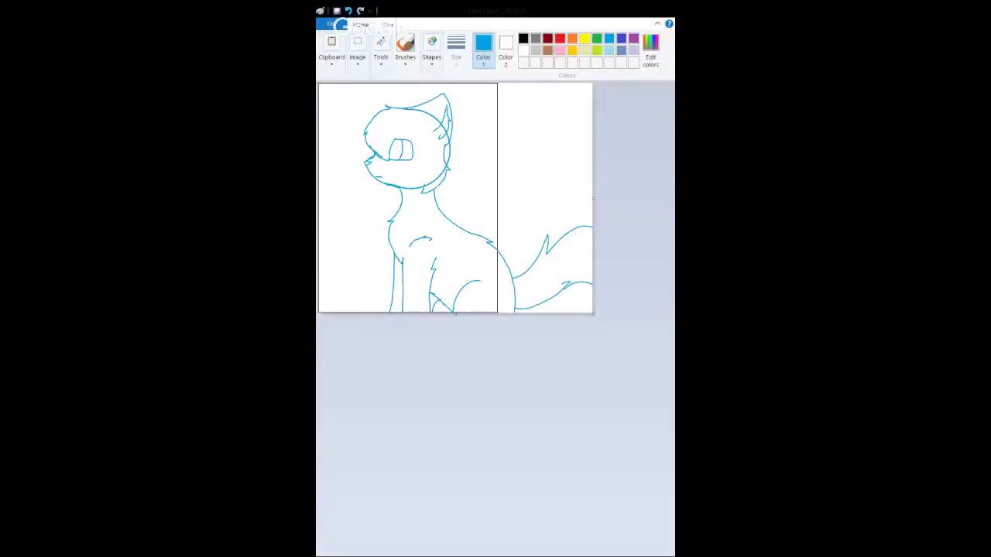
drag(455, 314, 455, 295)
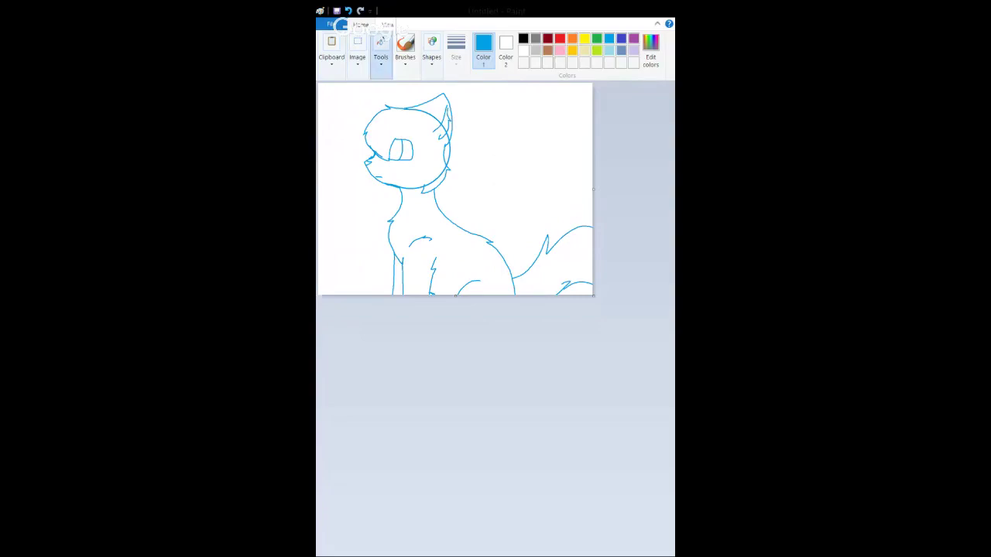
Erase the leftover piece of belly line beside the front leg's back edge.
click(471, 198)
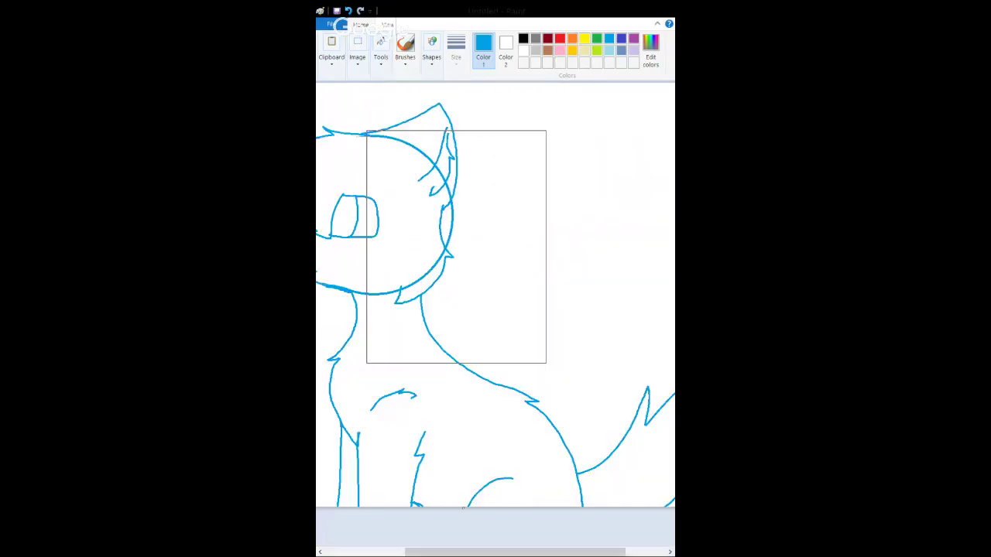
click(461, 433)
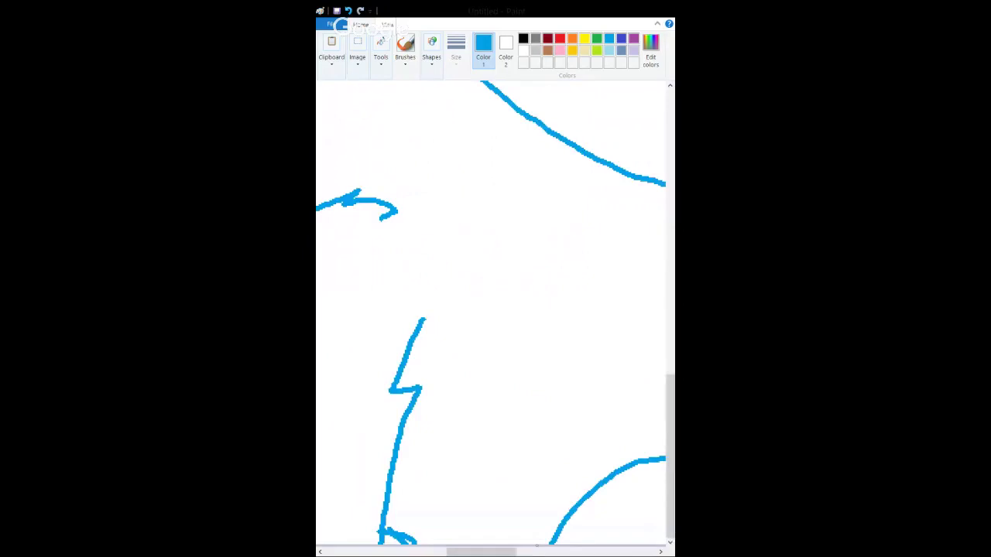
click(381, 57)
click(377, 91)
drag(414, 541, 392, 535)
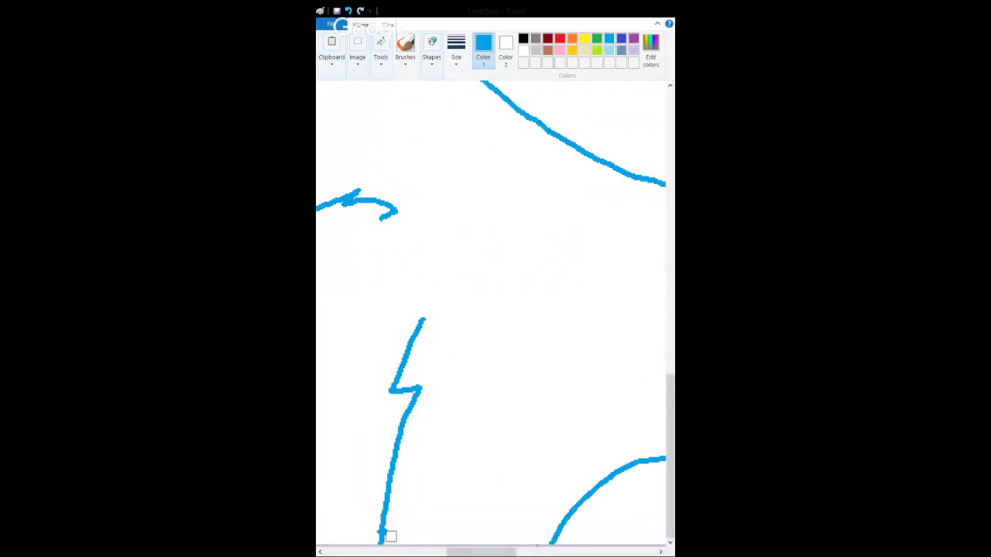
Redraw the belly line from the front leg's back edge to the thigh curve, with a short curve beneath it.
scroll(390, 536, left, 3)
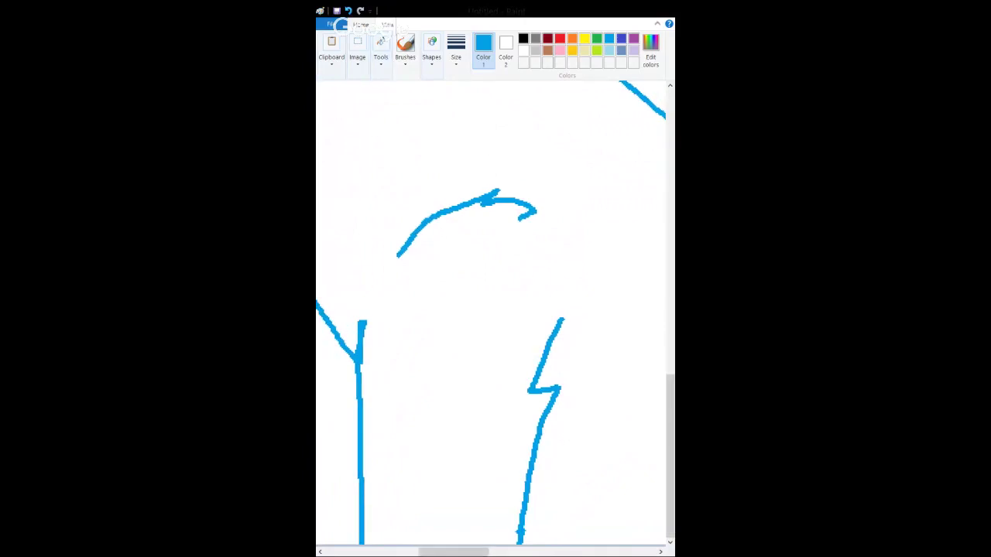
scroll(490, 319, right, 4)
drag(359, 461, 518, 539)
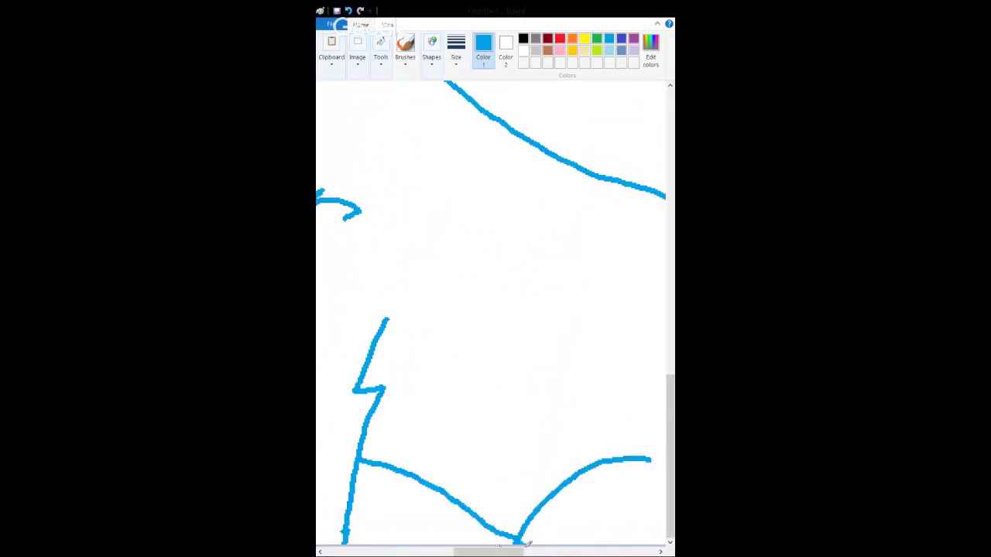
drag(457, 503, 434, 544)
Cover the whole sketch with a large semi-transparent white rectangle to fade its blue lines.
click(380, 47)
click(382, 96)
right_click(383, 109)
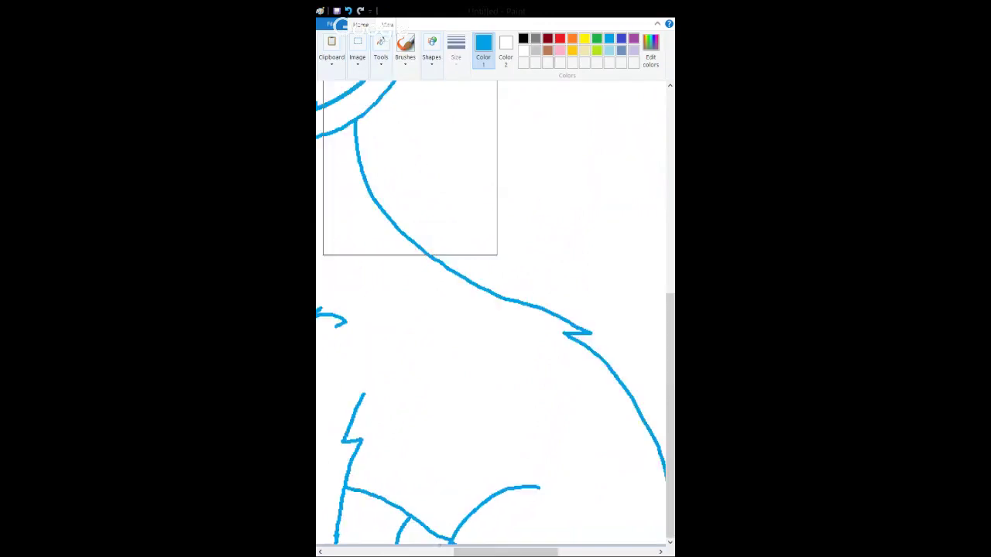
right_click(423, 176)
right_click(422, 175)
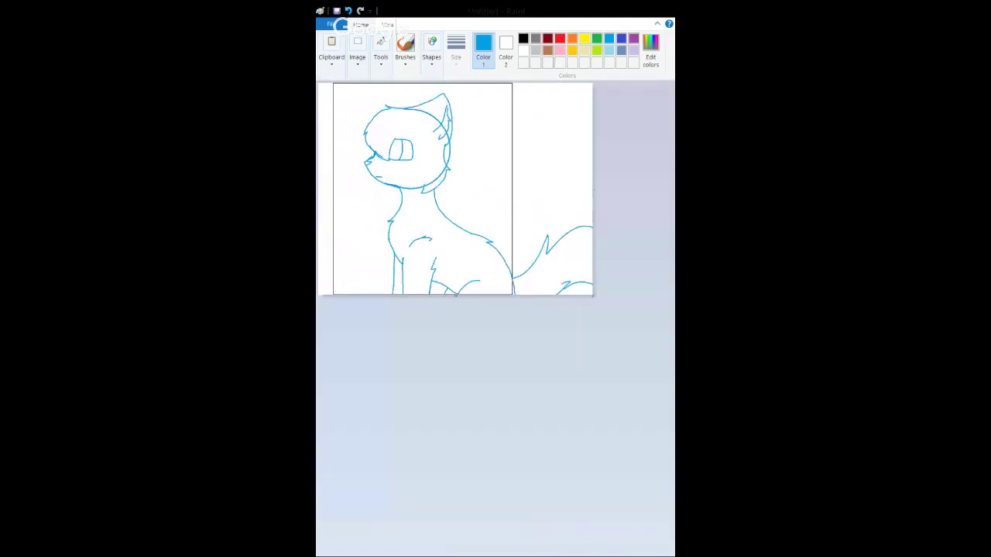
click(431, 50)
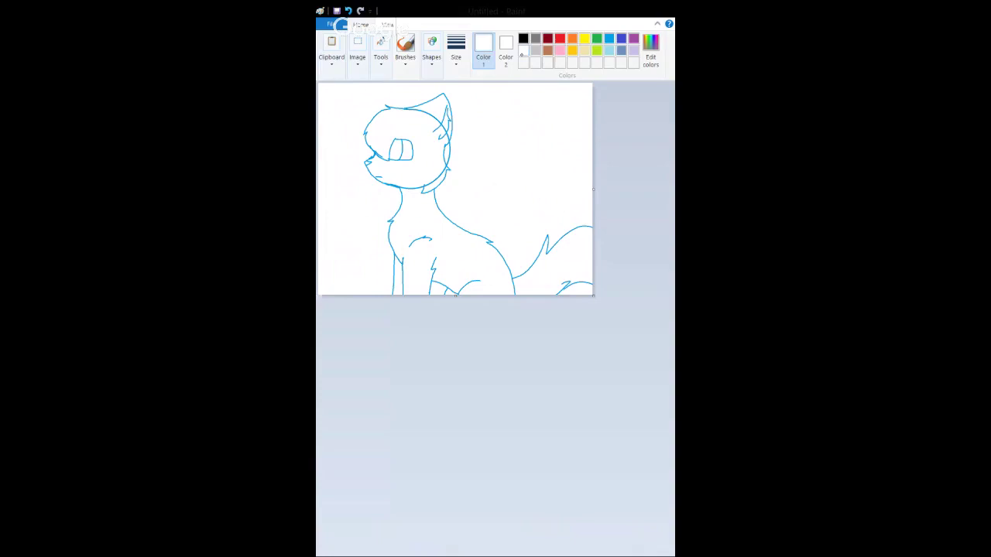
drag(343, 86, 669, 418)
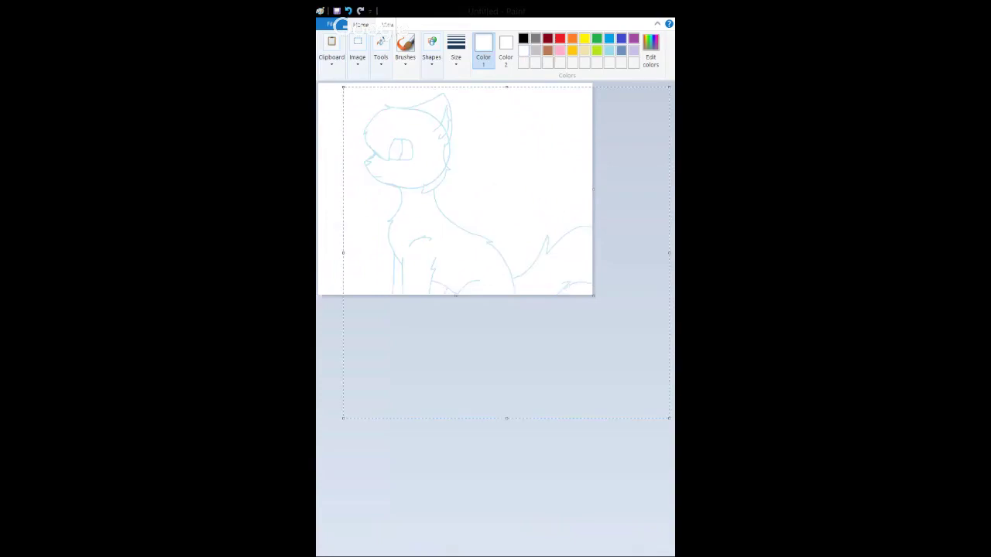
click(380, 46)
click(383, 109)
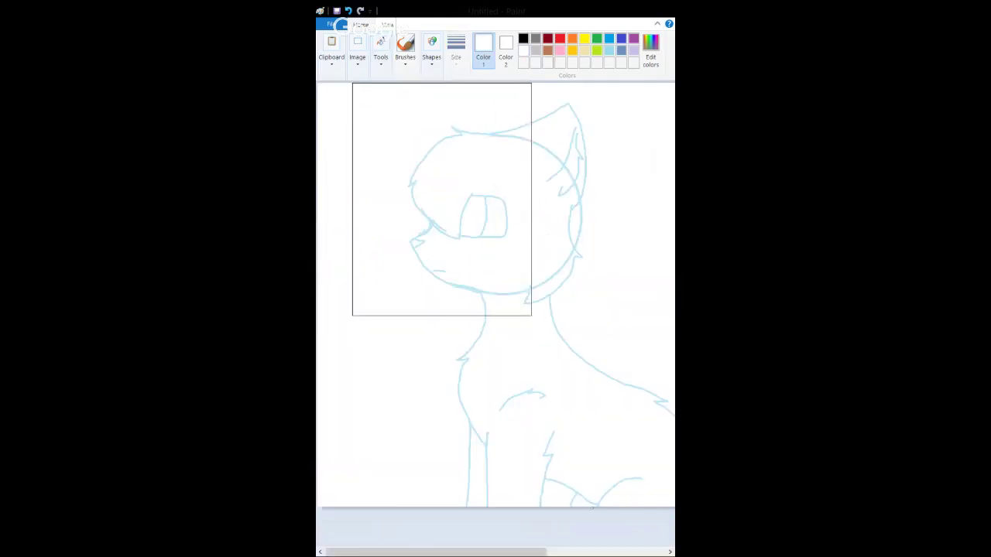
key(ctrl+z)
drag(355, 177, 377, 144)
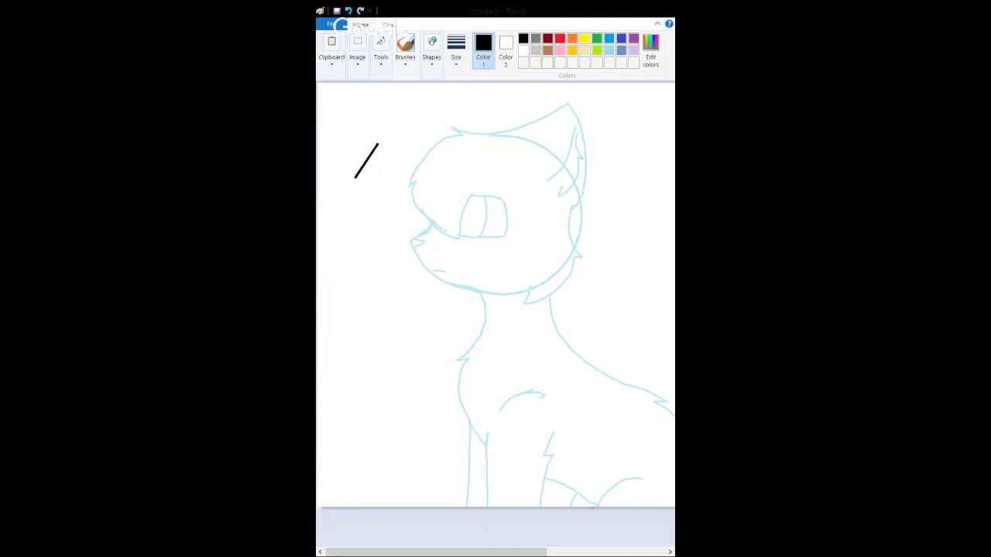
drag(378, 144, 354, 179)
key(ctrl+z)
Try to trace the cat ear with thick black curves over the faded sketch, and undo these strokes.
mouse_move(484, 133)
mouse_down()
mouse_move(570, 103)
mouse_move(546, 117)
mouse_move(572, 225)
mouse_up()
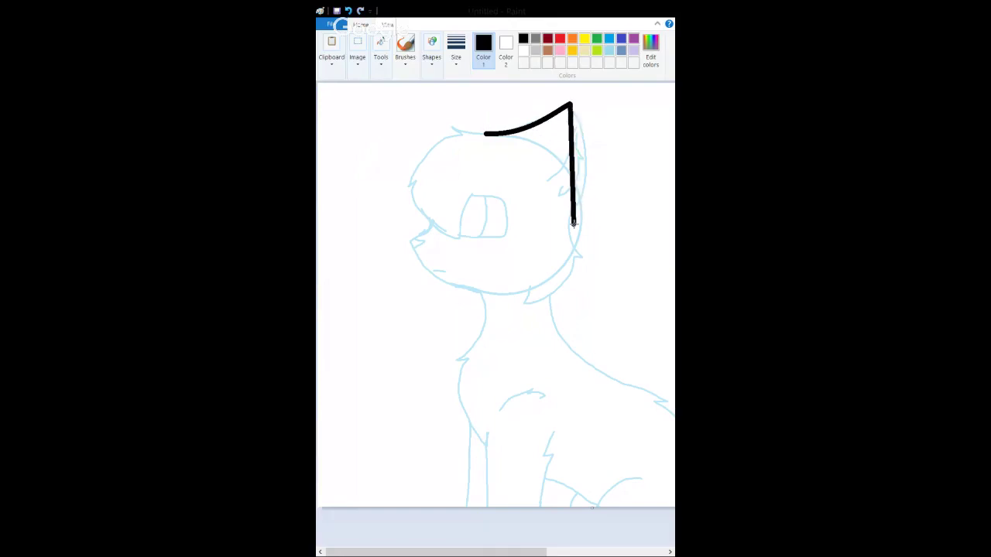
drag(572, 162, 599, 164)
key(Return)
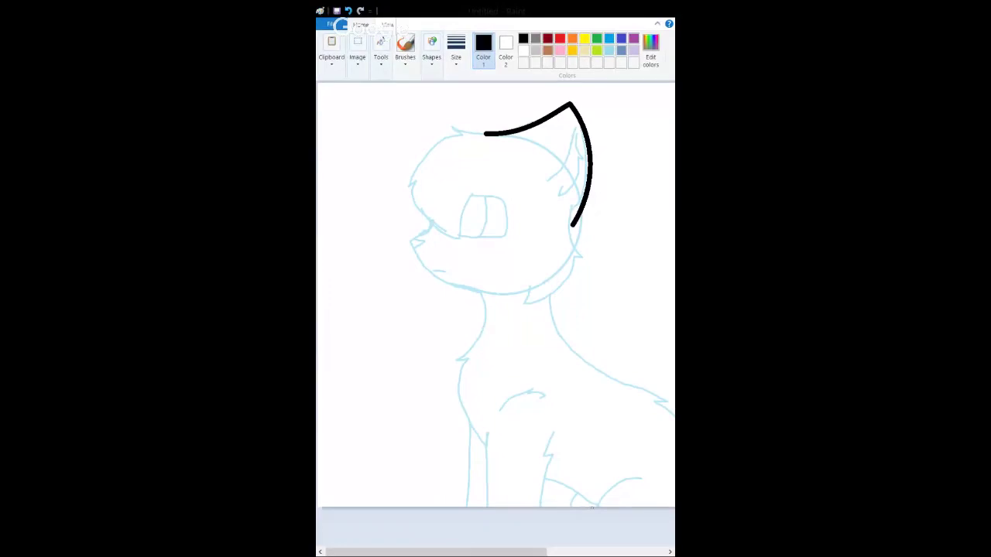
key(ctrl+z)
key(ctrl+z)
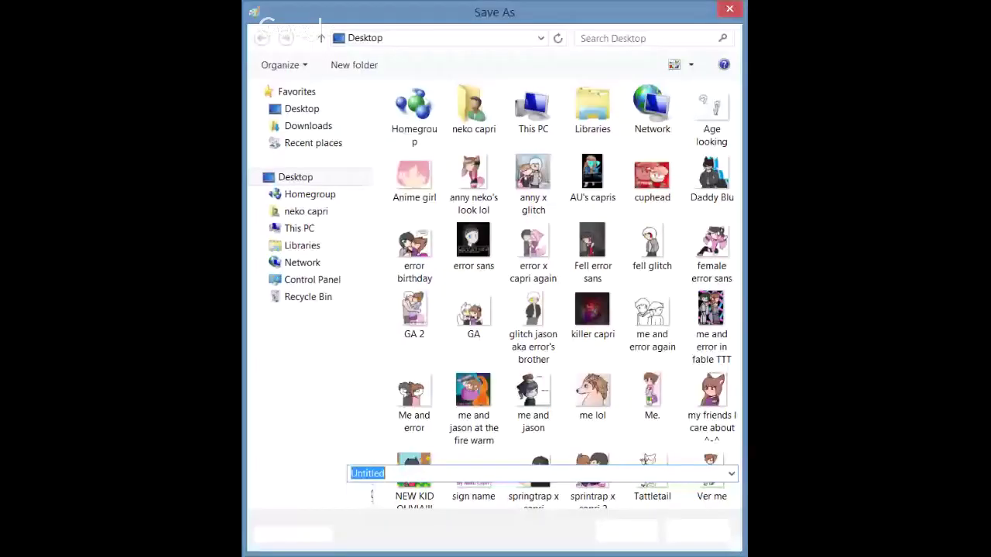
Save the drawing to the Desktop as a PNG file named "mew mew".
text(mew mew)
key(Return)
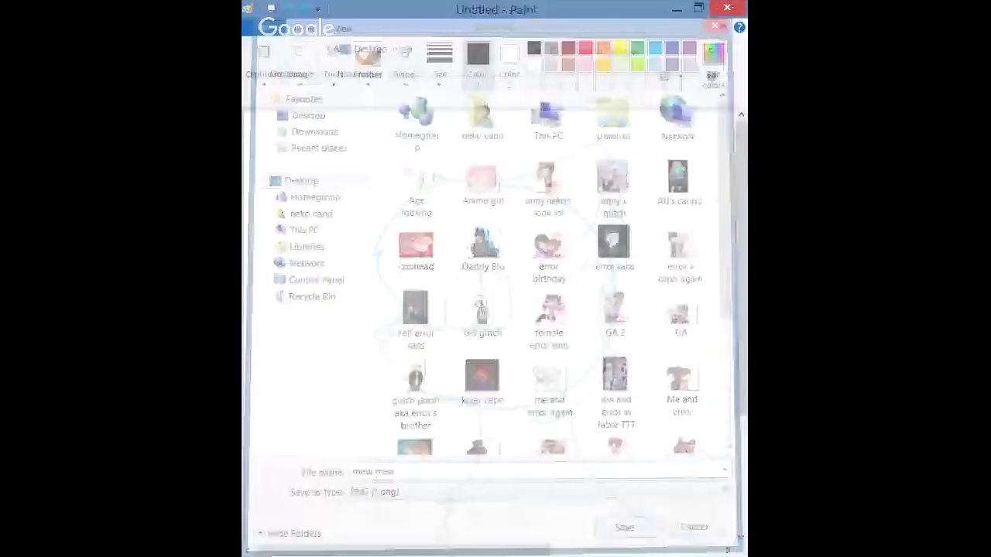